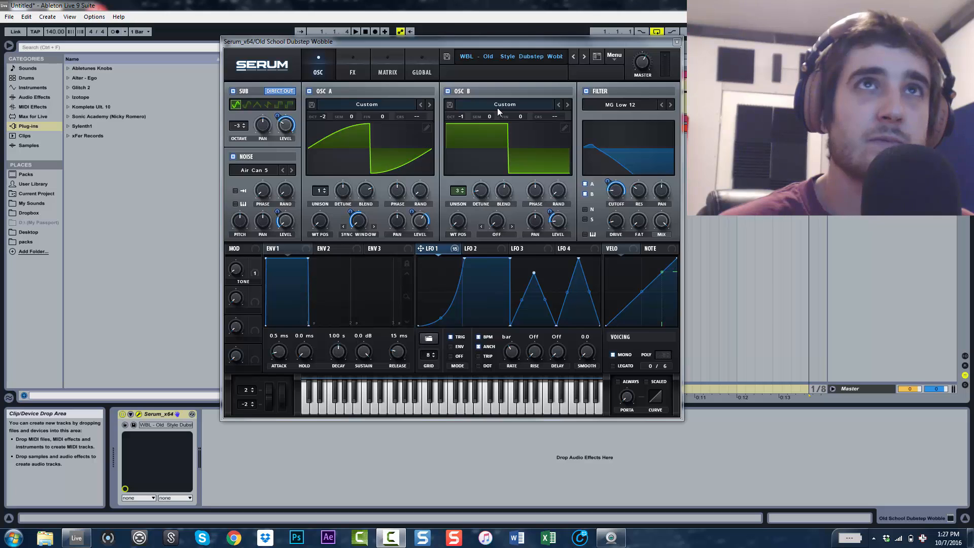
Play and stop the project twice to audition the Old School Dubstep Wobble preset
{"action": "key", "text": "space"}
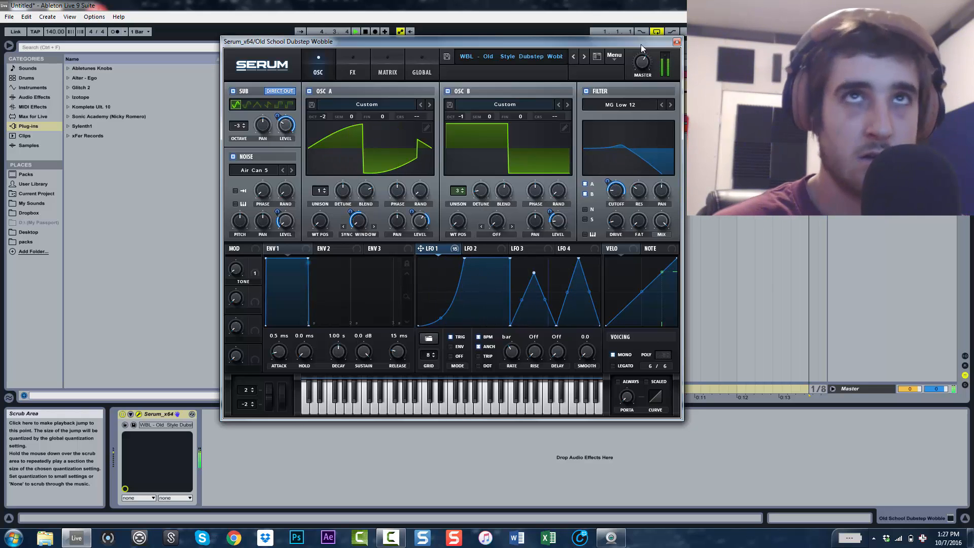
{"action": "key", "text": "space"}
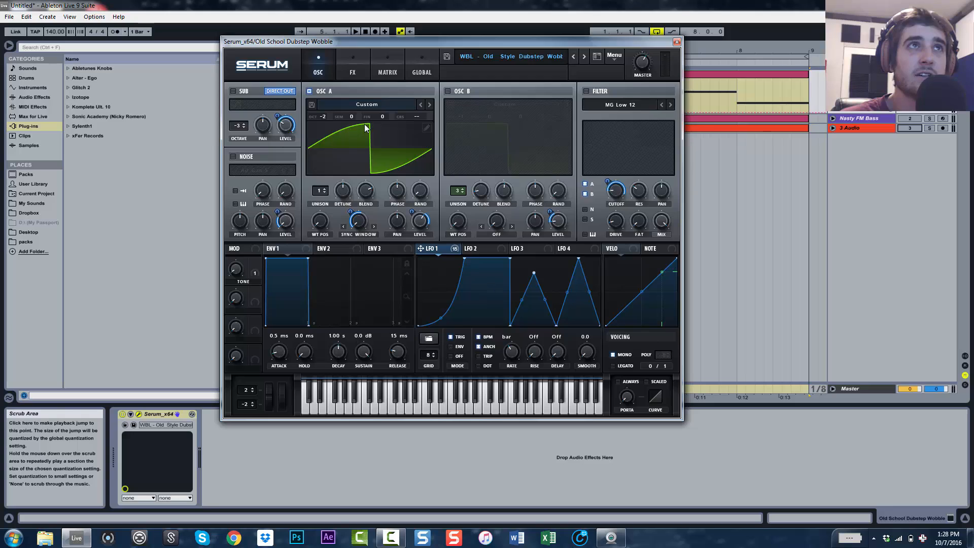
{"action": "key", "text": "space"}
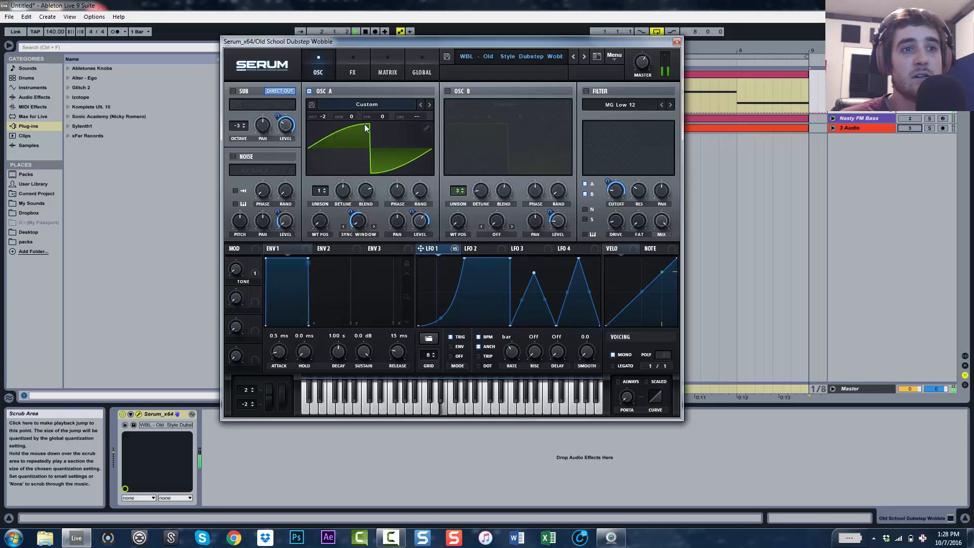
{"action": "key", "text": "space"}
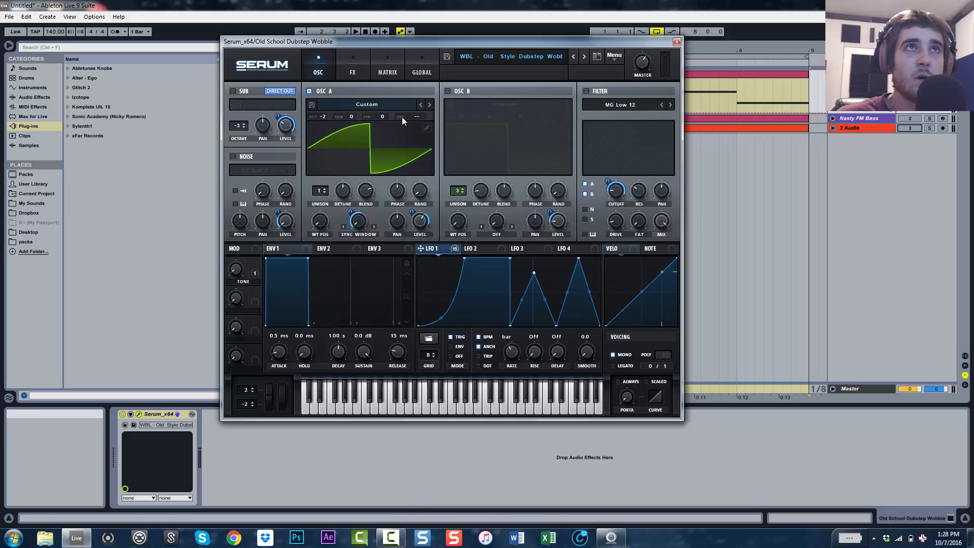
Switch on Oscillator B and audition it alone with Oscillator A off, then turn Oscillator A back on
{"action": "left_click", "coordinate": [447, 91]}
{"action": "left_click", "coordinate": [309, 90]}
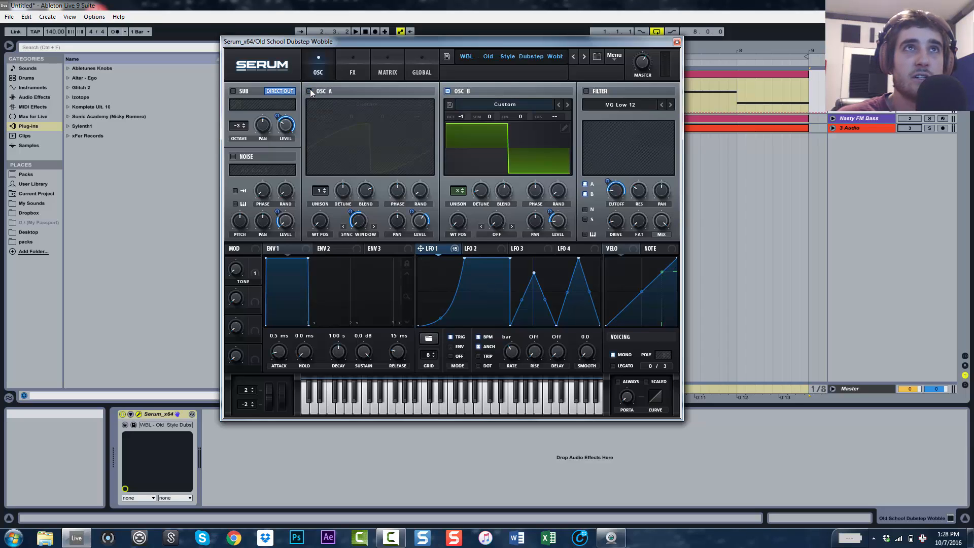
{"action": "key", "text": "space"}
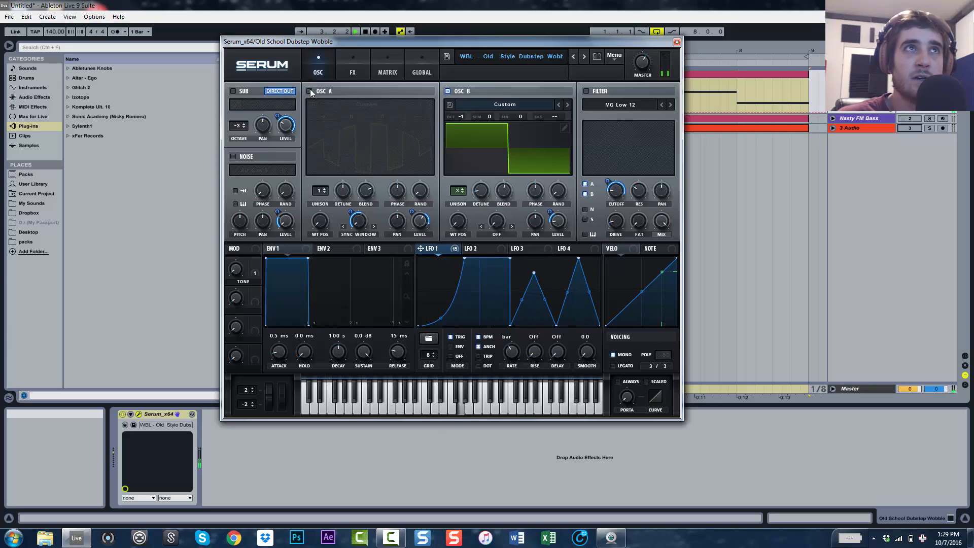
{"action": "left_click", "coordinate": [309, 91]}
{"action": "key", "text": "space"}
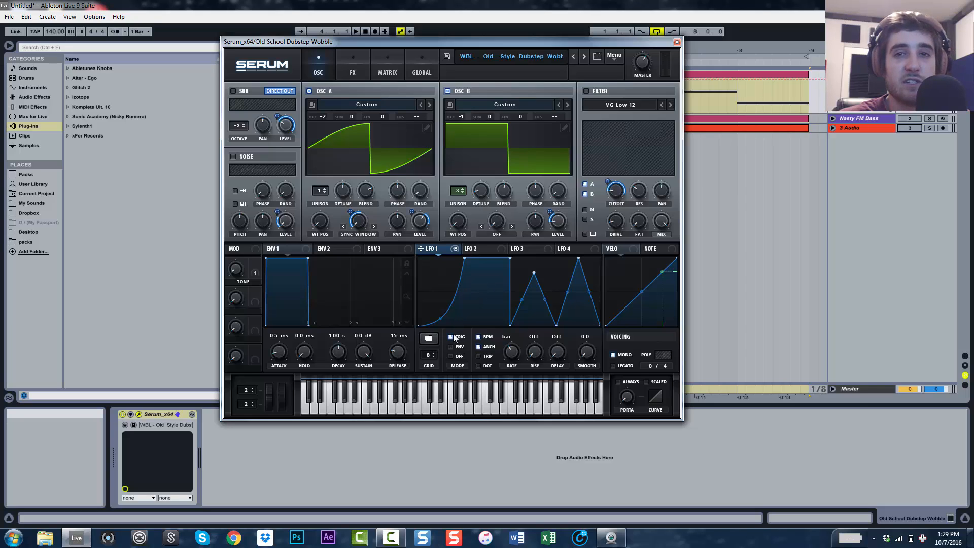
Inspect the list of warp modes available for Oscillator A without changing it
{"action": "mouse_move", "coordinate": [454, 338]}
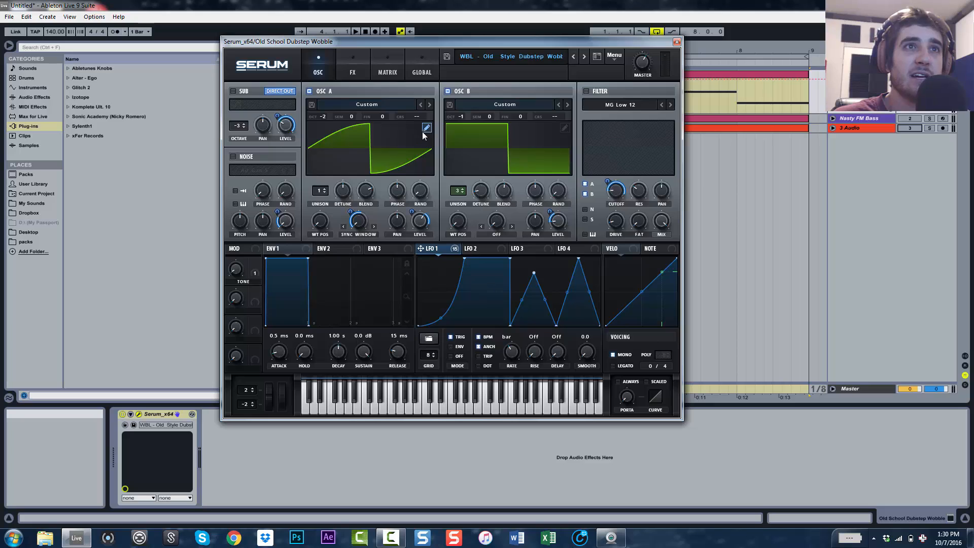
{"action": "left_click", "coordinate": [356, 235]}
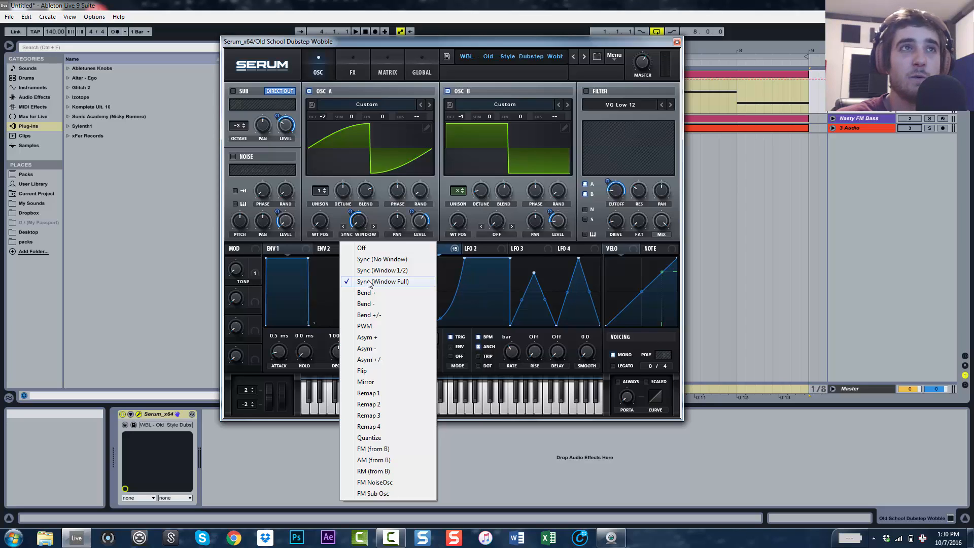
{"action": "left_click", "coordinate": [361, 224]}
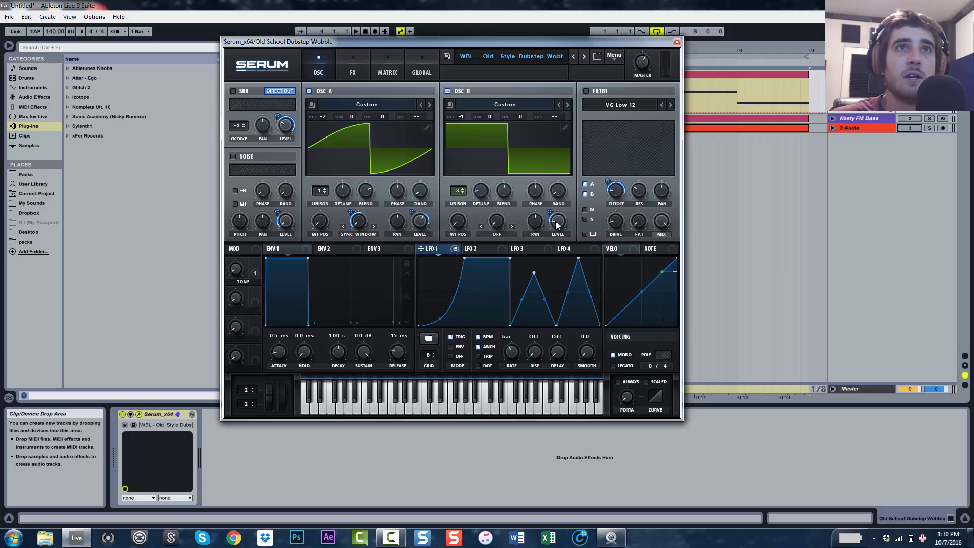
Enable the filter module and audition the patch with it switched on
{"action": "mouse_move", "coordinate": [556, 226]}
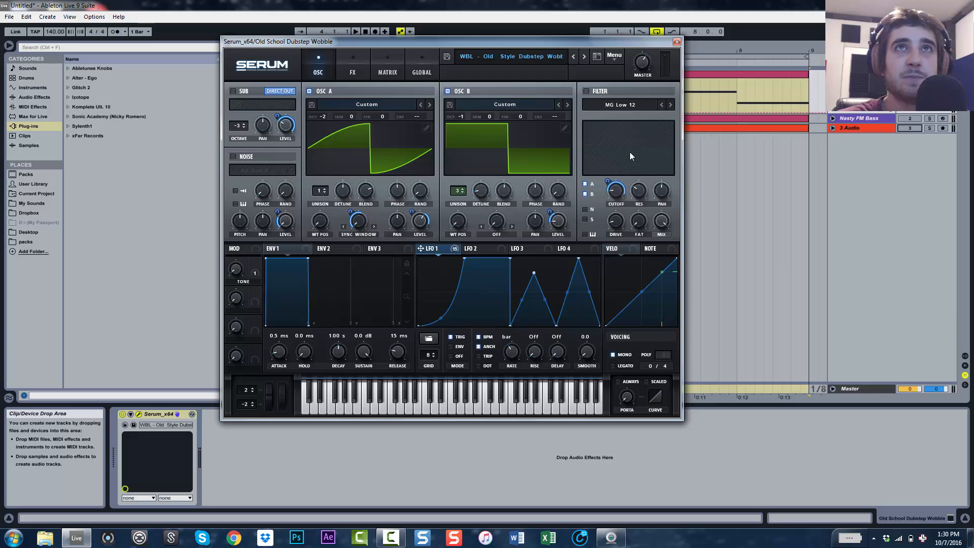
{"action": "left_click", "coordinate": [587, 91]}
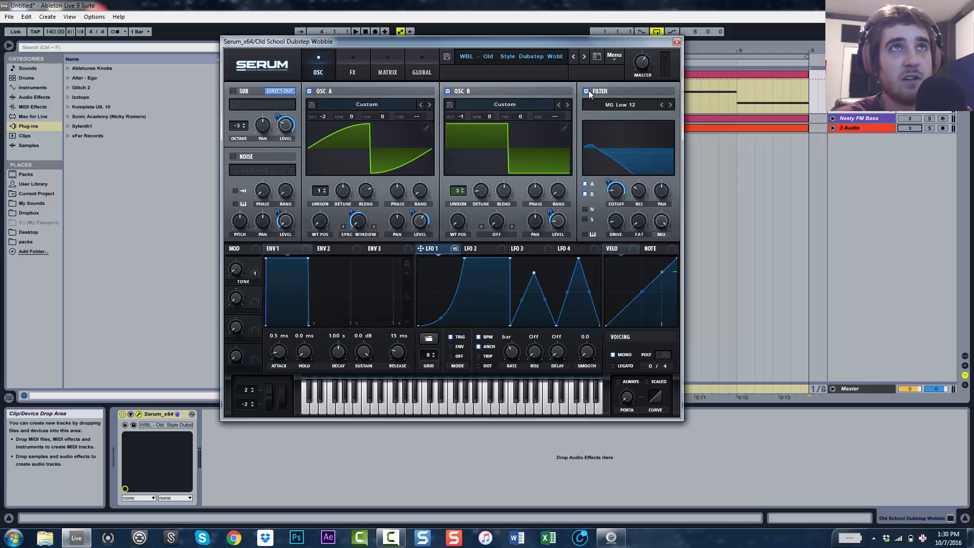
{"action": "left_click", "coordinate": [586, 91]}
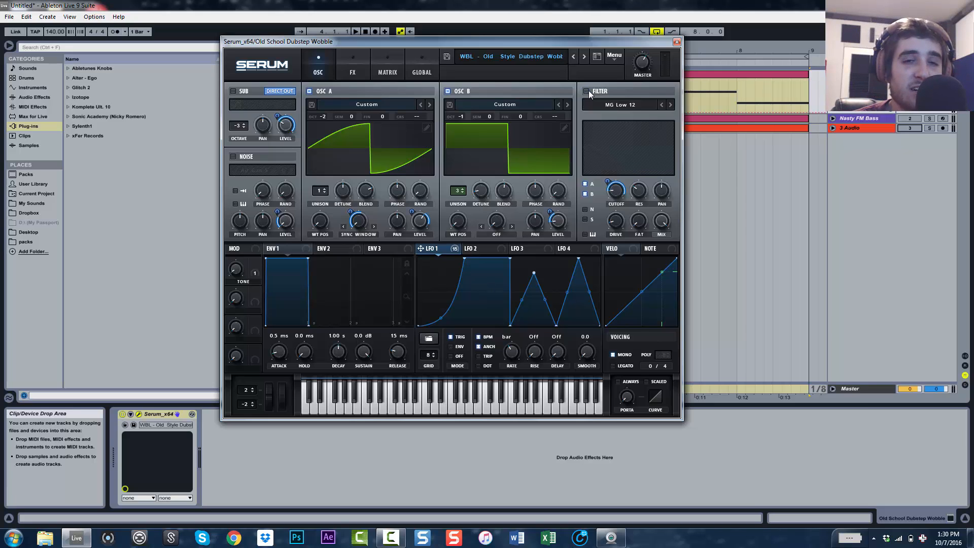
{"action": "left_click", "coordinate": [586, 91]}
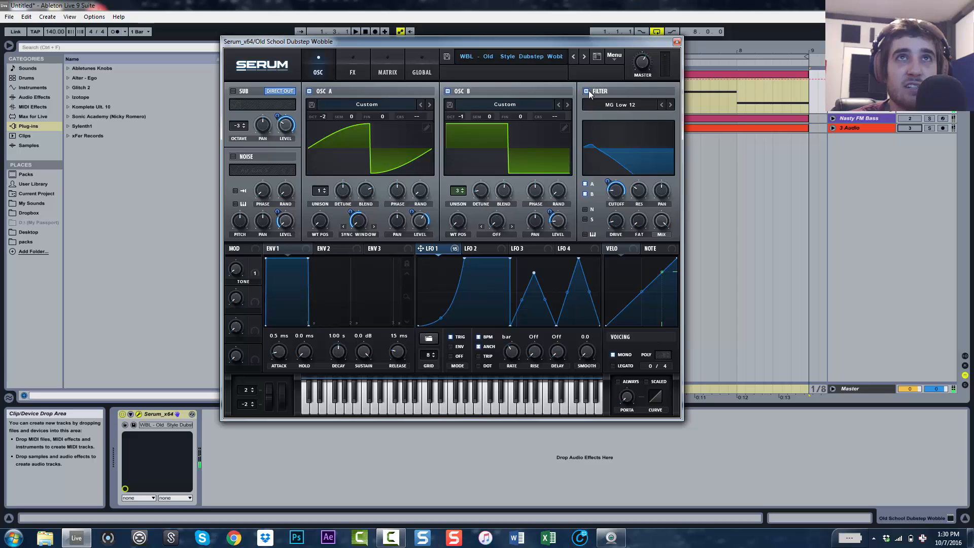
{"action": "key", "text": "space"}
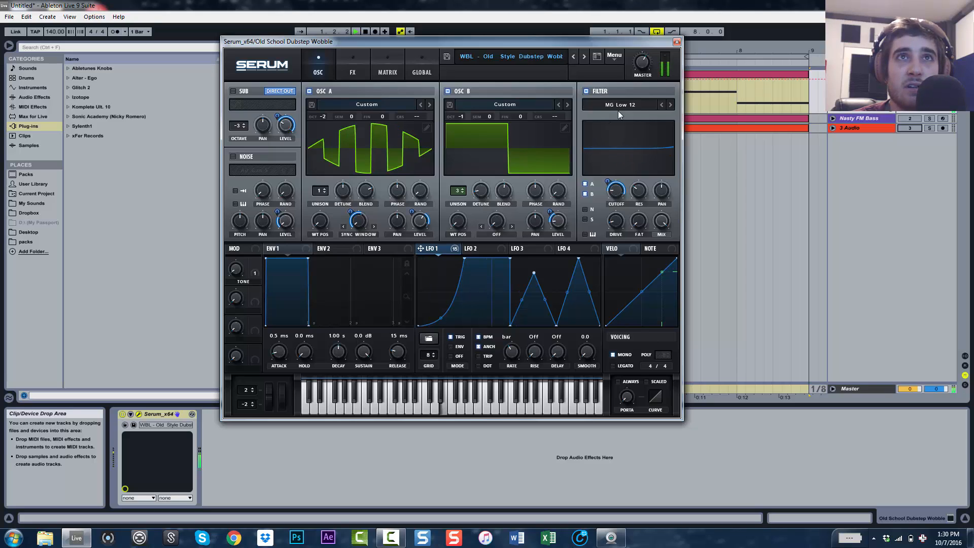
{"action": "key", "text": "space"}
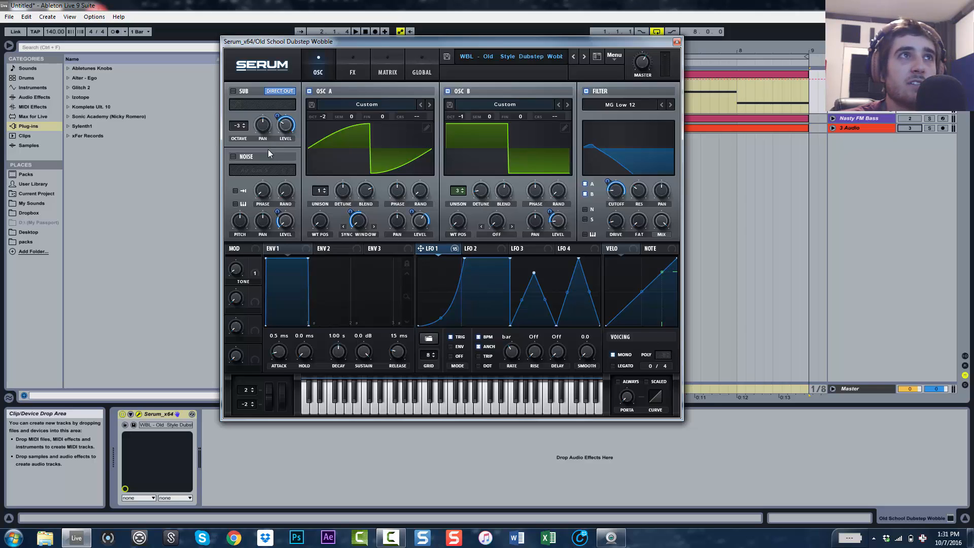
Enable the noise oscillator and the filter, toggling the oscillators, and play the patch
{"action": "left_click", "coordinate": [234, 156]}
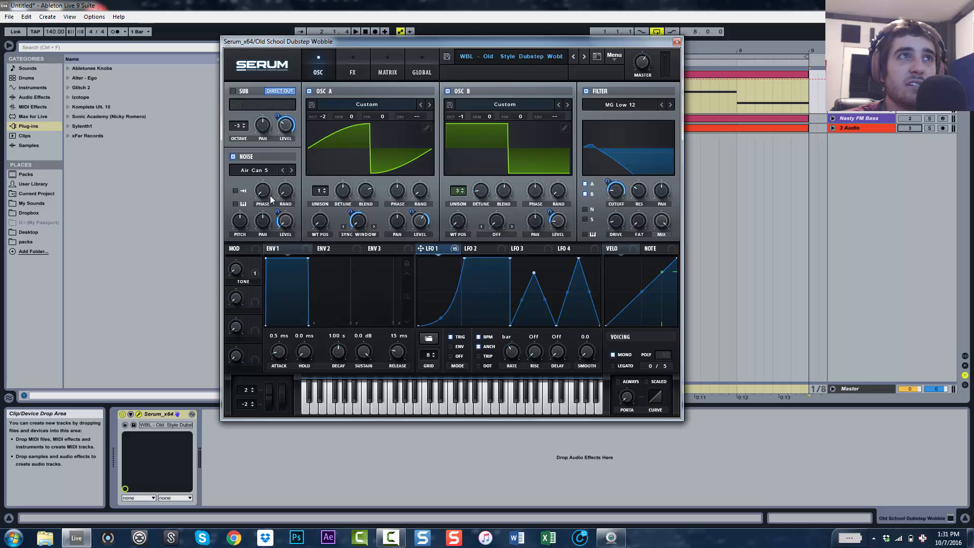
{"action": "left_click", "coordinate": [309, 91]}
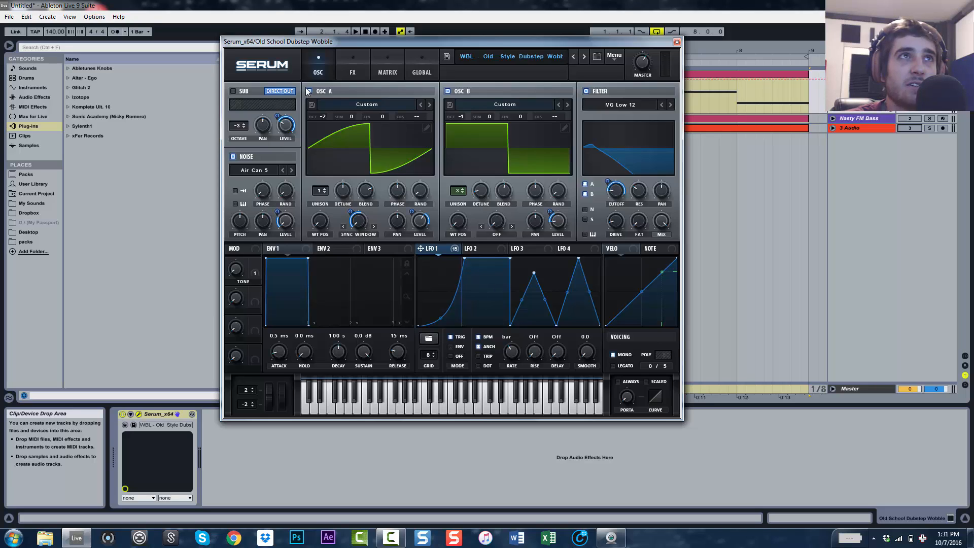
{"action": "left_click", "coordinate": [447, 91]}
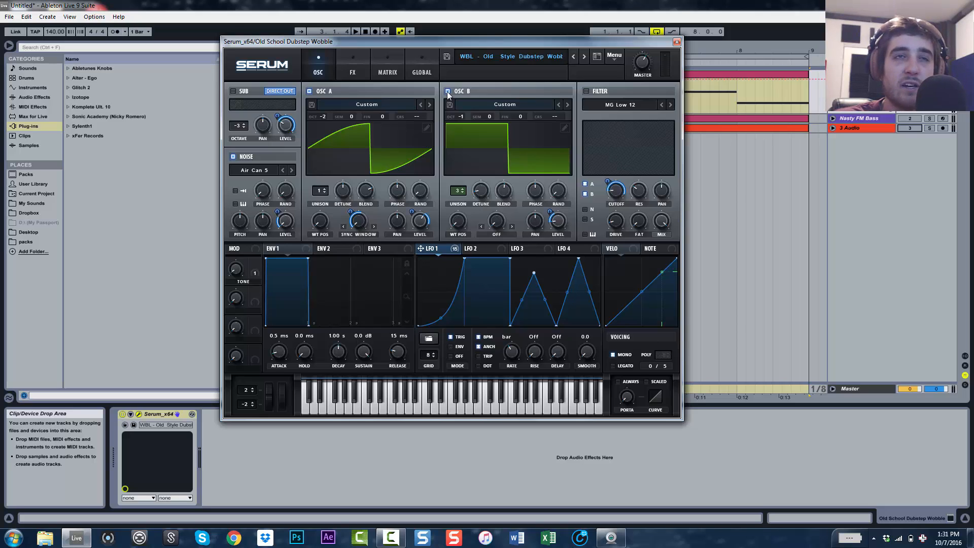
{"action": "left_click", "coordinate": [585, 92]}
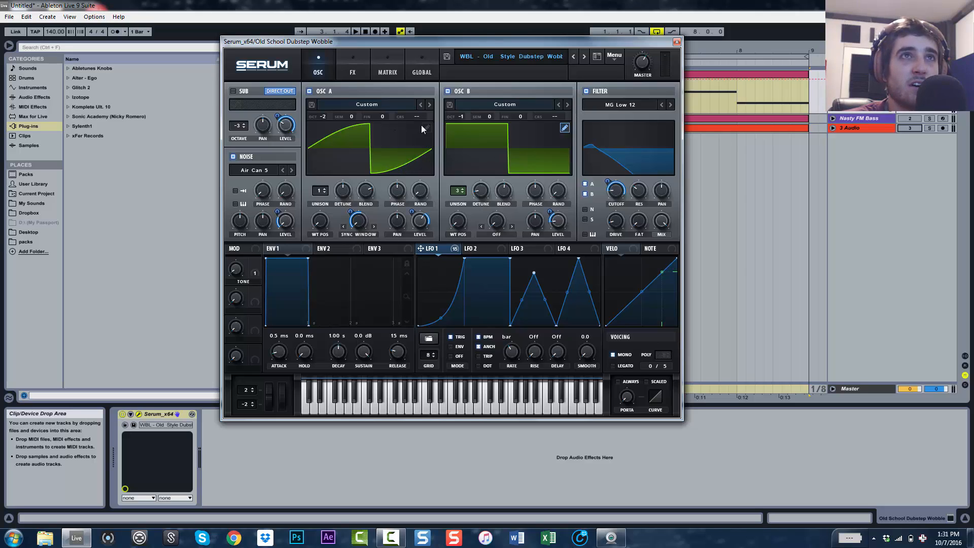
{"action": "key", "text": "space"}
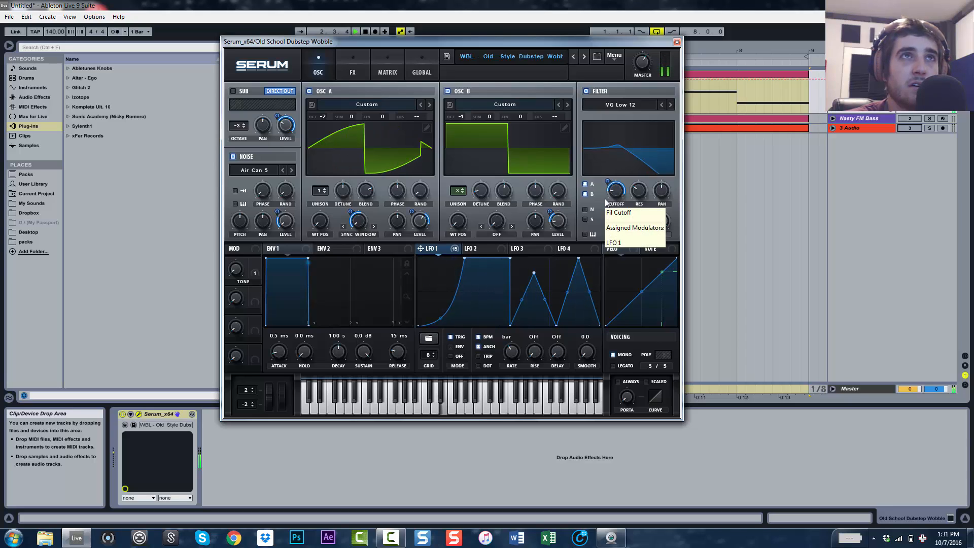
{"action": "key", "text": "space"}
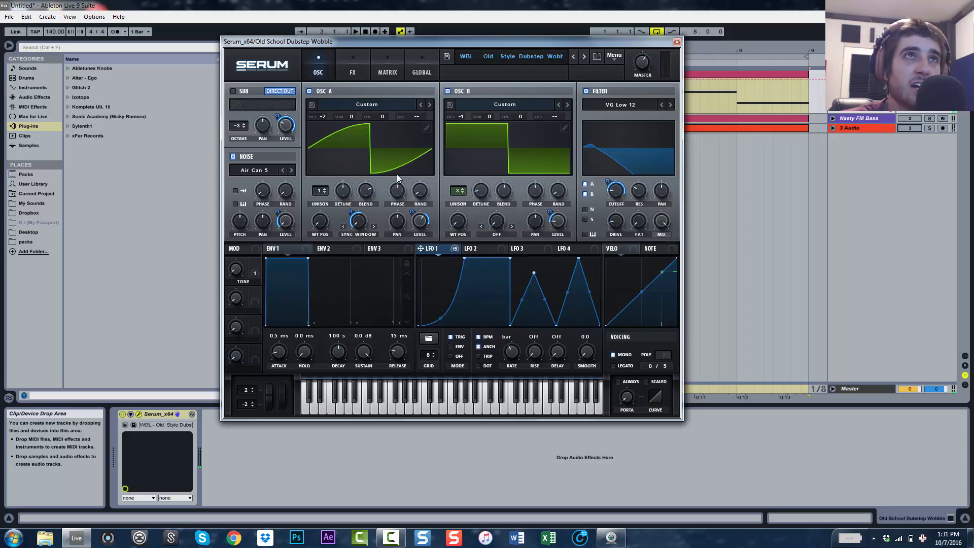
Enable the sub oscillator and audition the full patch
{"action": "left_click", "coordinate": [234, 91]}
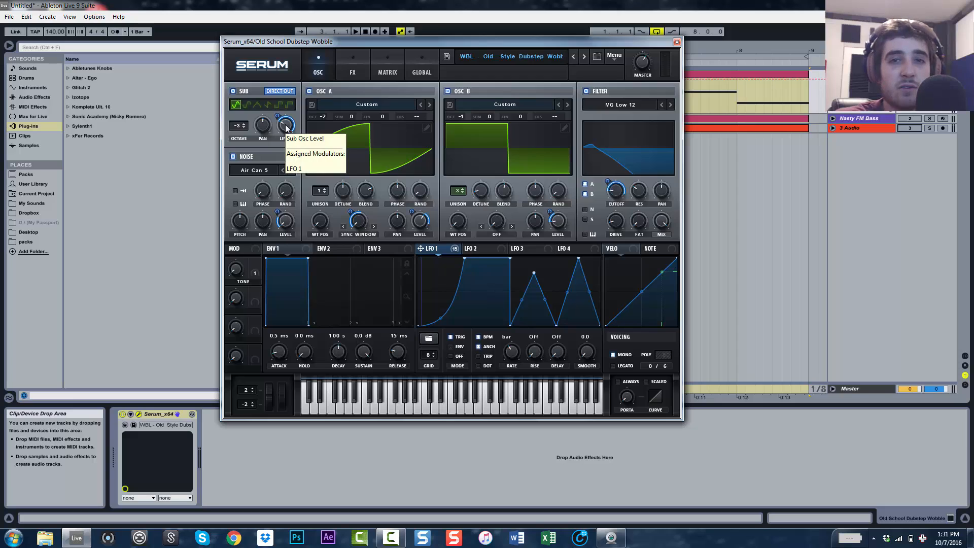
{"action": "key", "text": "space"}
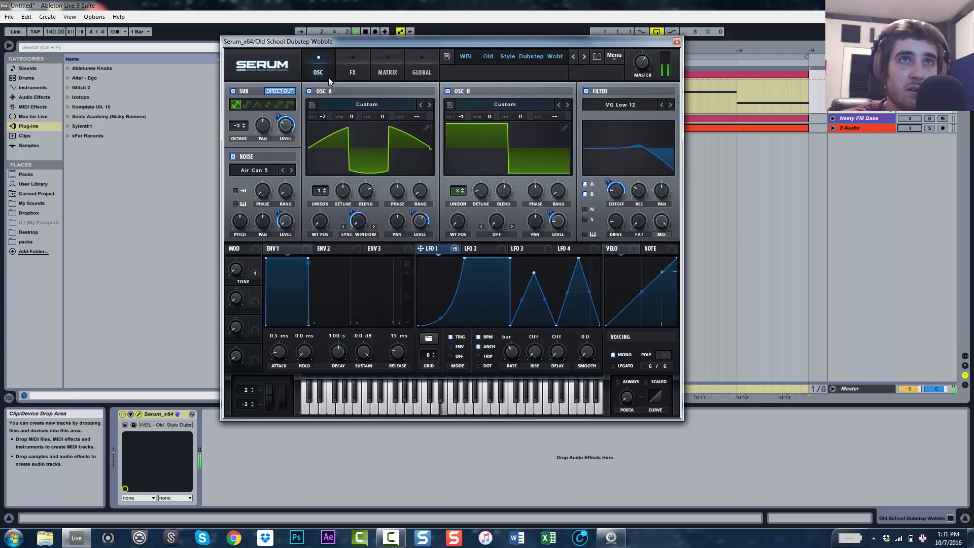
{"action": "key", "text": "space"}
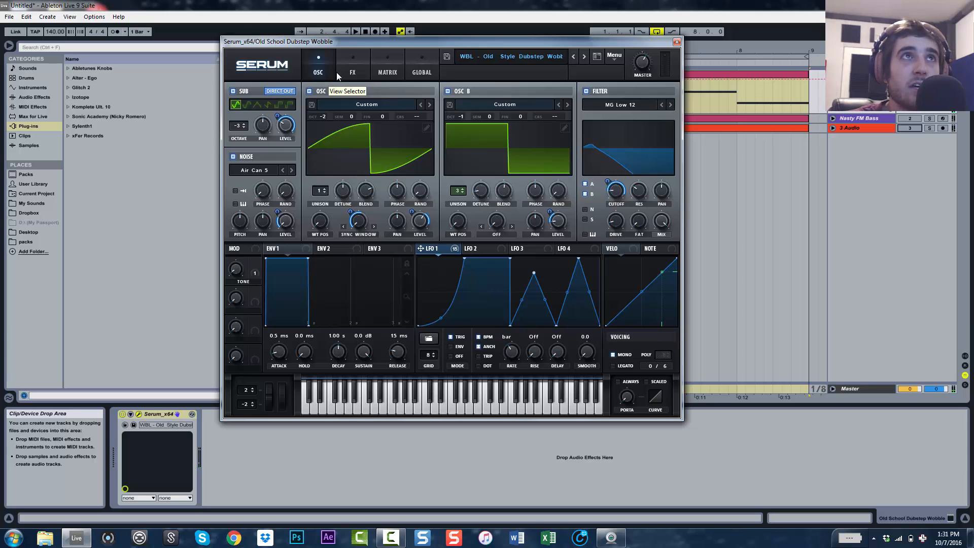
Open the FX page and audition the patch with the Hyper/Dimension effect
{"action": "left_click", "coordinate": [352, 72]}
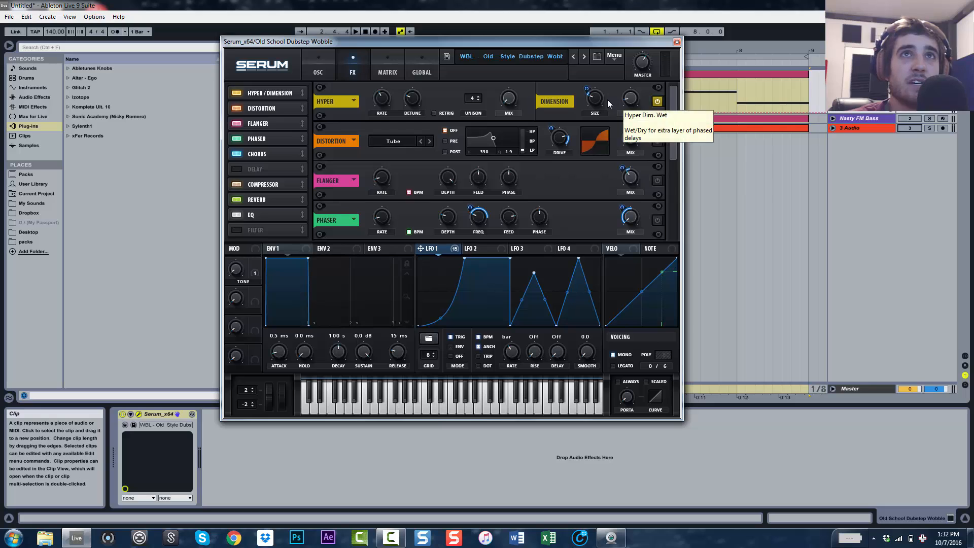
{"action": "mouse_move", "coordinate": [592, 94]}
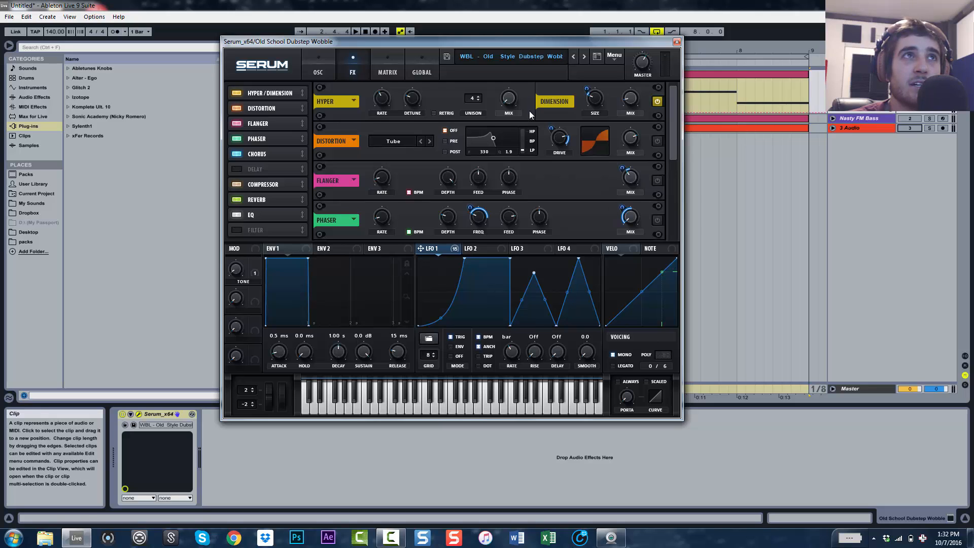
{"action": "left_click", "coordinate": [692, 105]}
{"action": "key", "text": "space"}
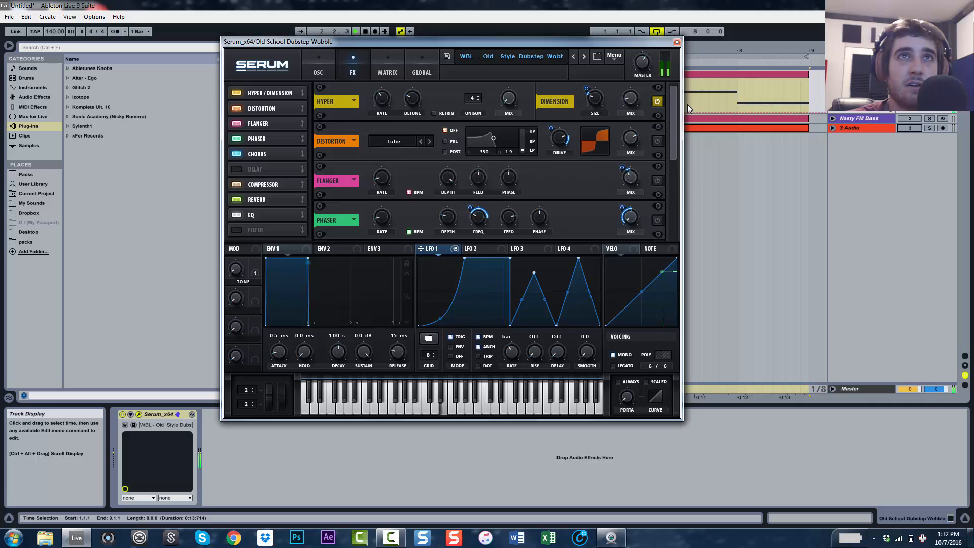
{"action": "key", "text": "space"}
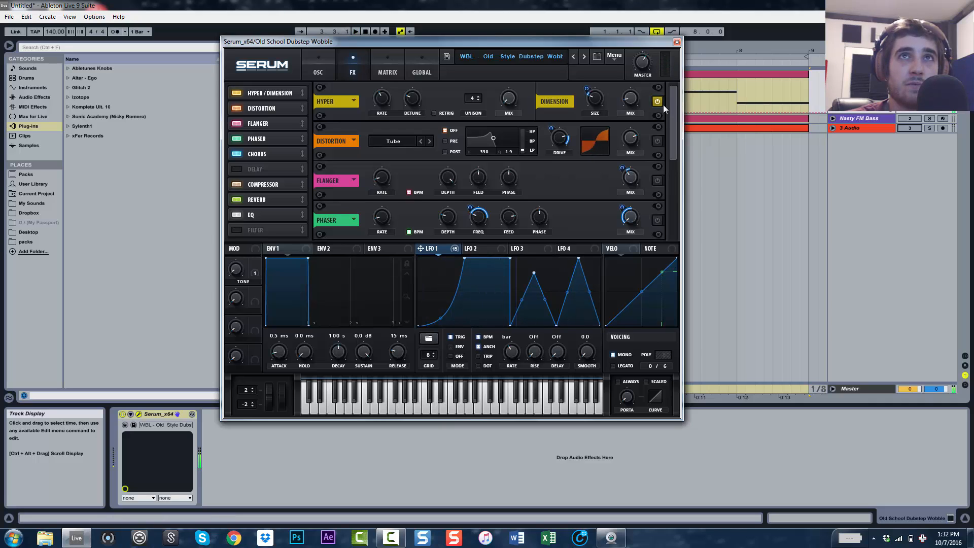
{"action": "key", "text": "space"}
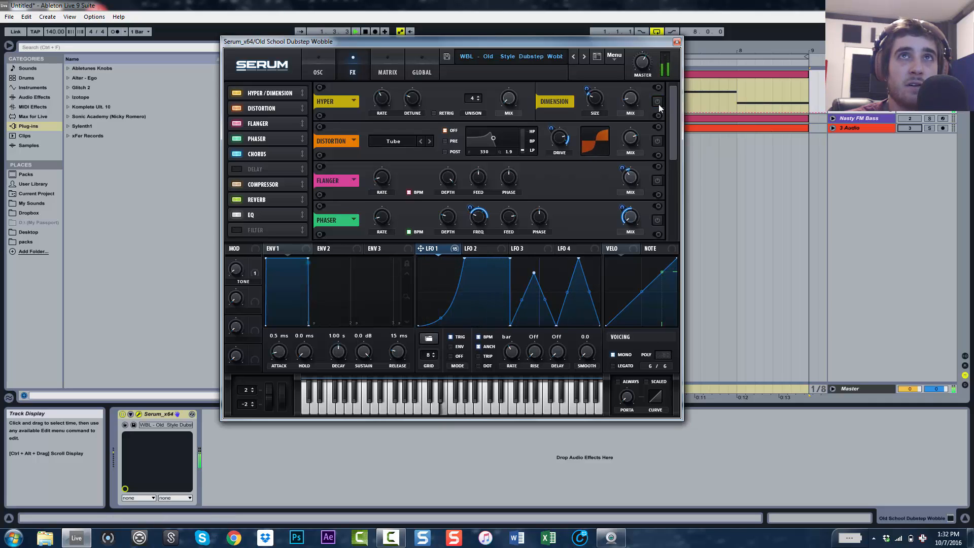
{"action": "key", "text": "space"}
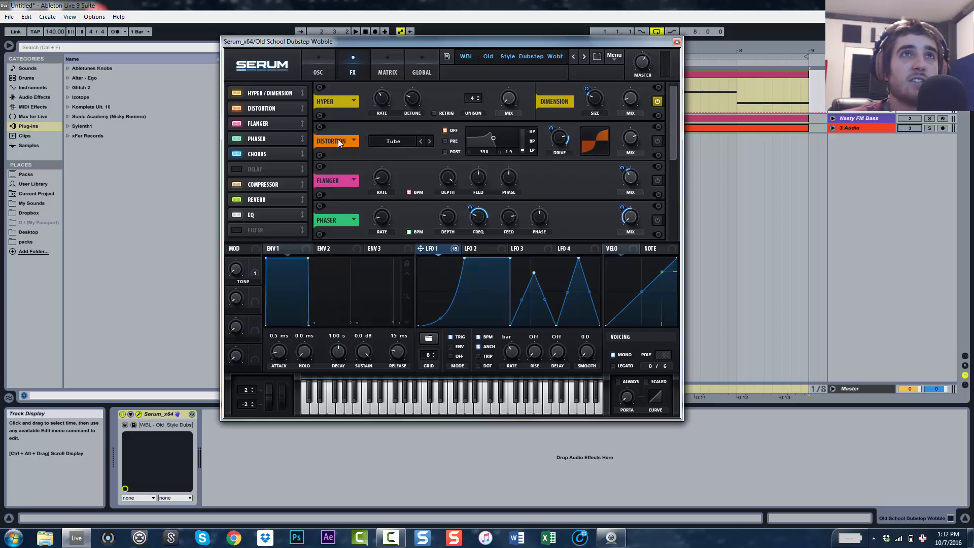
Enable the Distortion effect in Tube mode and audition the result
{"action": "left_click", "coordinate": [397, 142]}
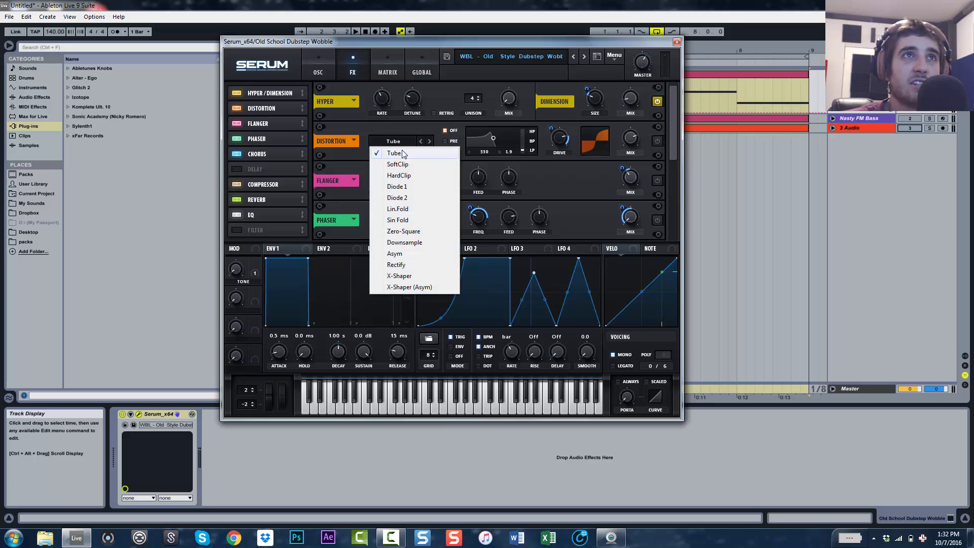
{"action": "left_click", "coordinate": [412, 124]}
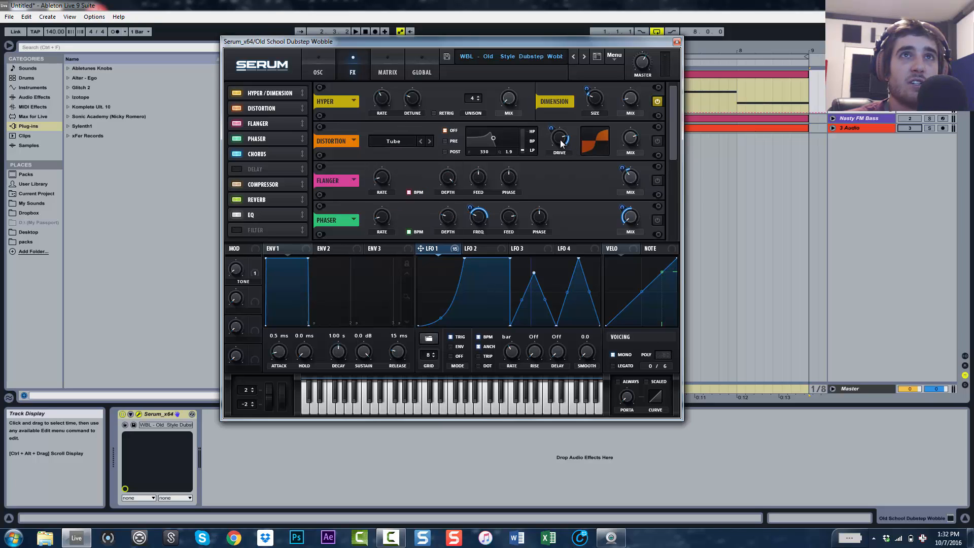
{"action": "left_click", "coordinate": [657, 142]}
{"action": "key", "text": "space"}
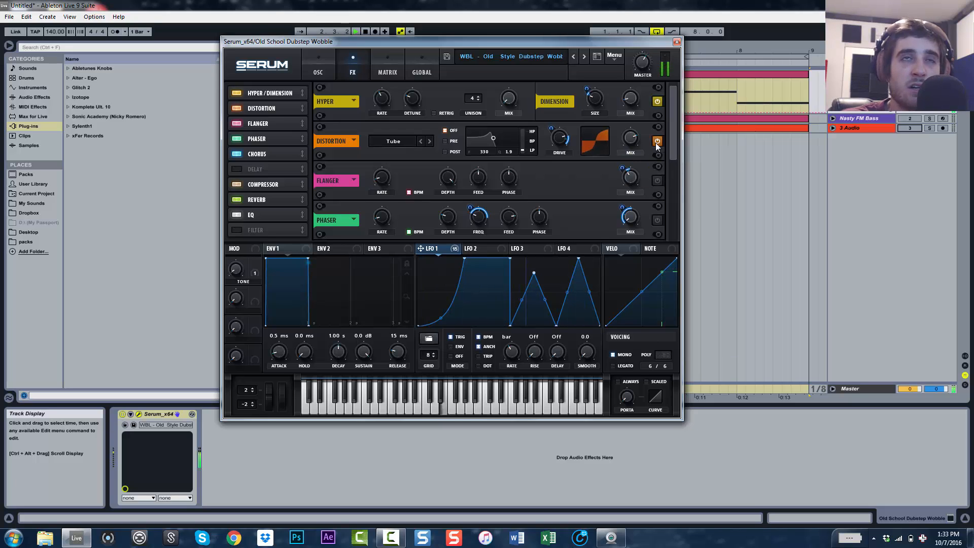
{"action": "key", "text": "space"}
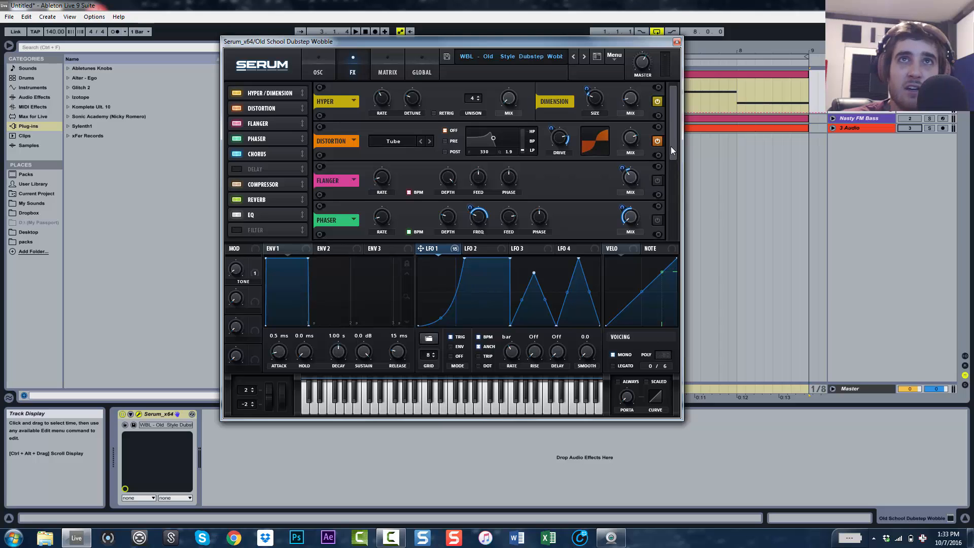
Enable the Flanger effect, toggling it on and off to compare, and play the patch
{"action": "left_click_drag", "start_coordinate": [670, 146], "coordinate": [676, 160]}
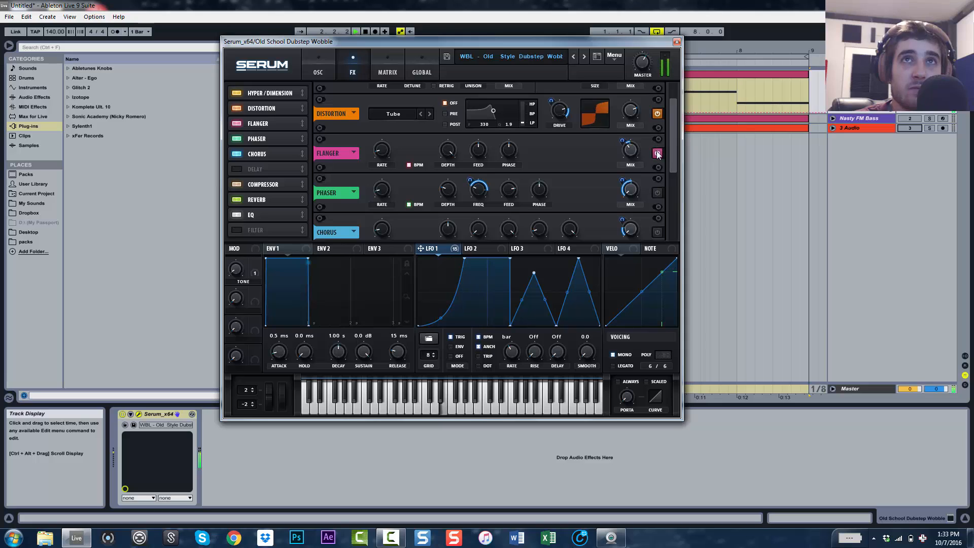
{"action": "left_click", "coordinate": [656, 152]}
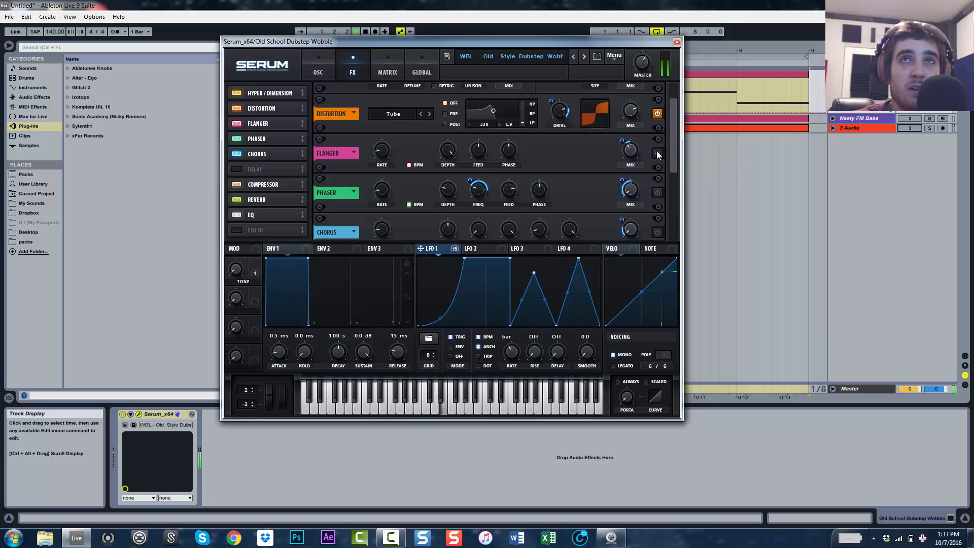
{"action": "left_click", "coordinate": [656, 151]}
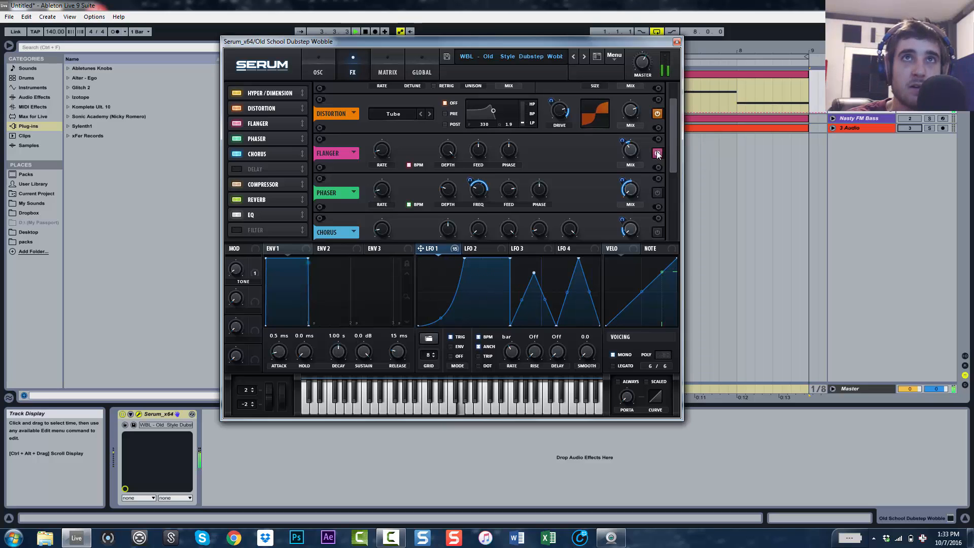
{"action": "left_click", "coordinate": [657, 152]}
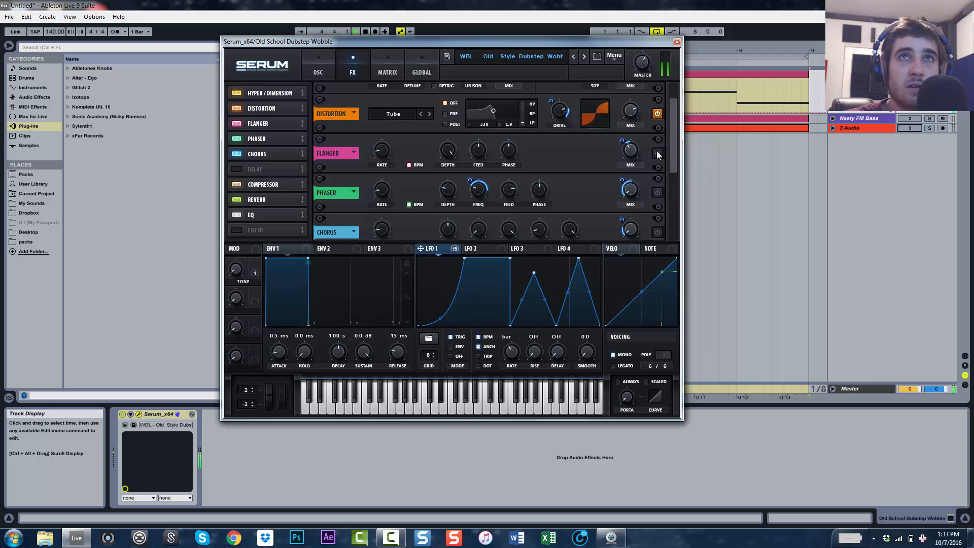
{"action": "left_click", "coordinate": [656, 153]}
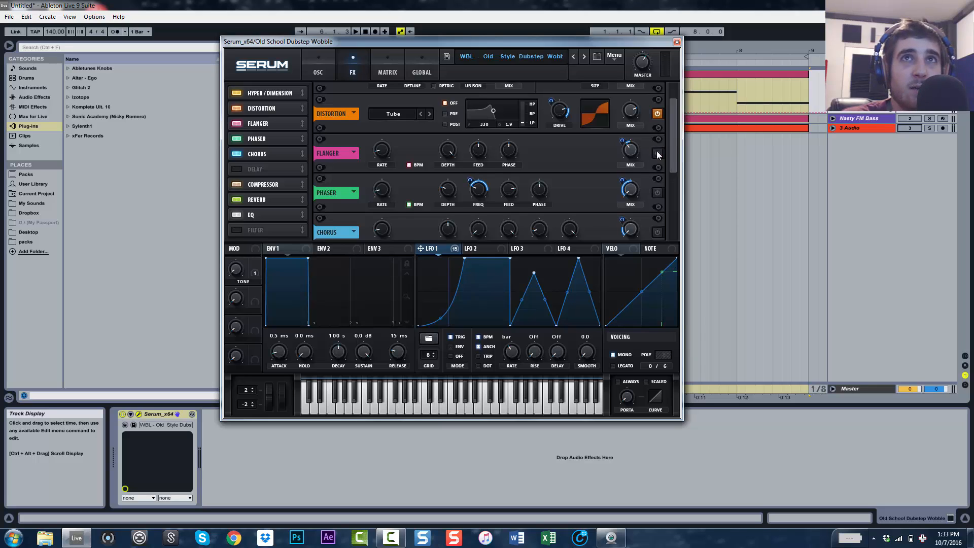
{"action": "left_click", "coordinate": [657, 153]}
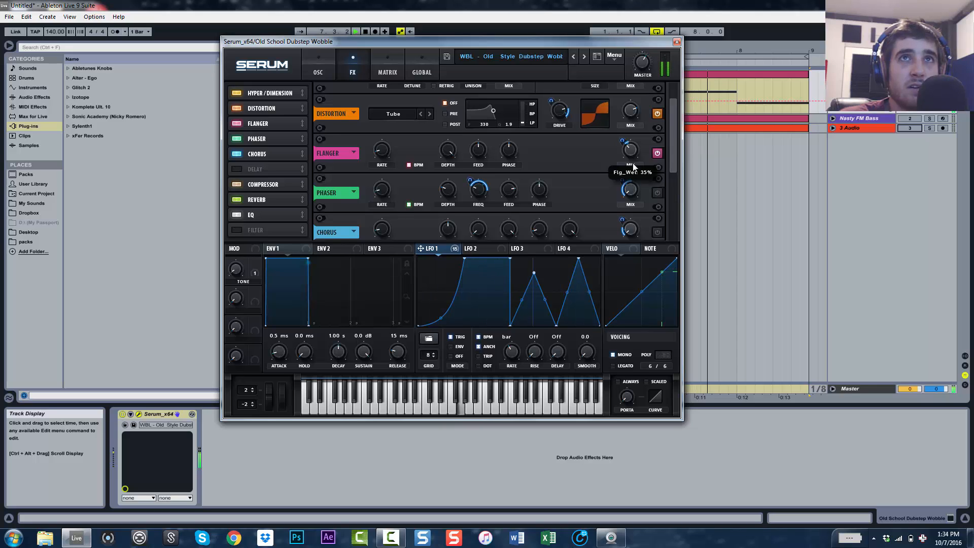
{"action": "key", "text": "space"}
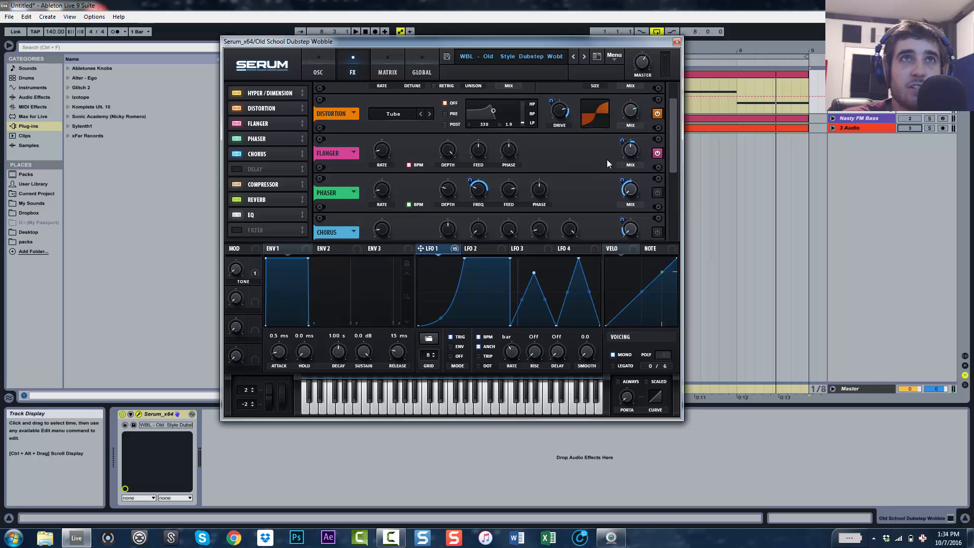
Enable the Phaser effect and audition the patch with it
{"action": "left_click", "coordinate": [656, 191]}
{"action": "left_click_drag", "start_coordinate": [675, 156], "coordinate": [672, 175]}
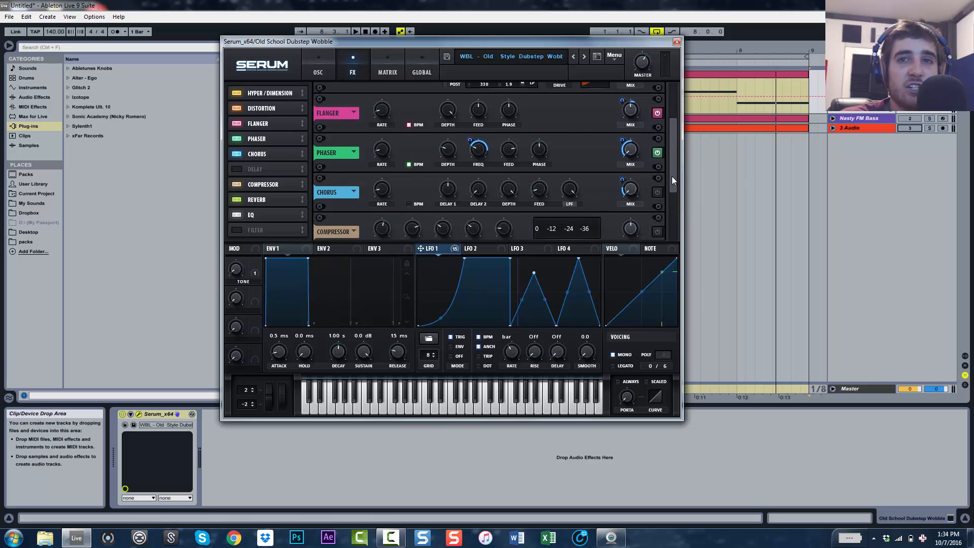
{"action": "key", "text": "space"}
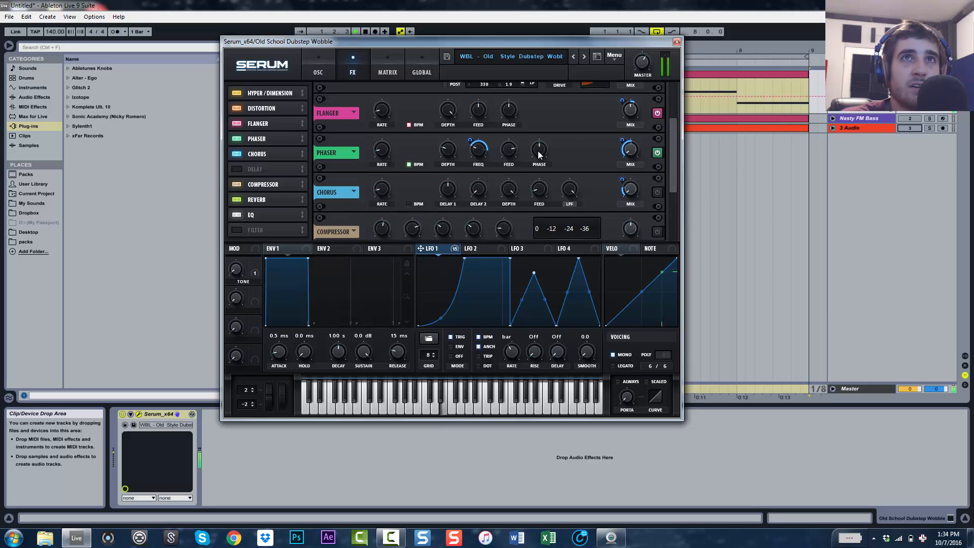
{"action": "key", "text": "space"}
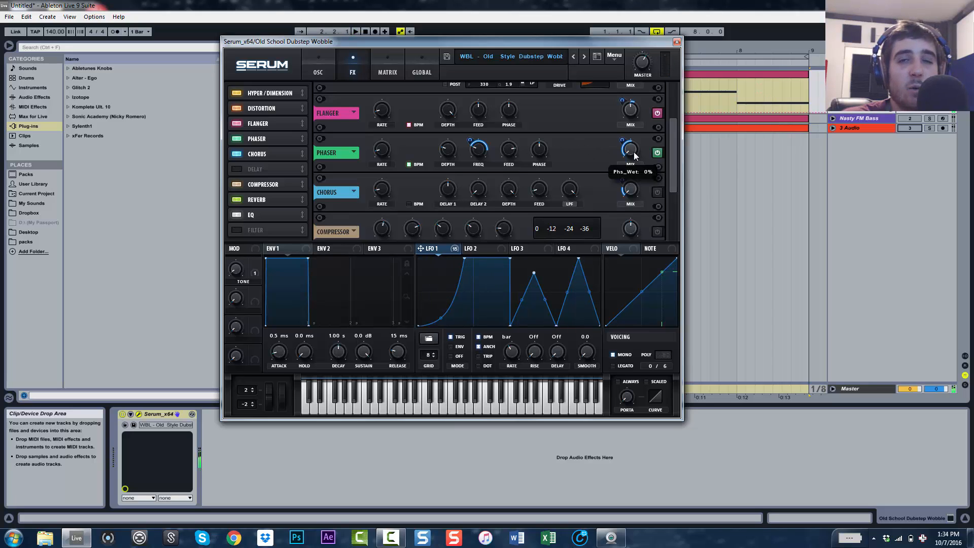
{"action": "mouse_move", "coordinate": [634, 151]}
{"action": "left_mouse_down"}
{"action": "mouse_move", "coordinate": [631, 80]}
{"action": "mouse_move", "coordinate": [631, 169]}
{"action": "left_mouse_up"}
Enable the Chorus effect and audition the patch with it
{"action": "key", "text": "space"}
{"action": "key", "text": "space"}
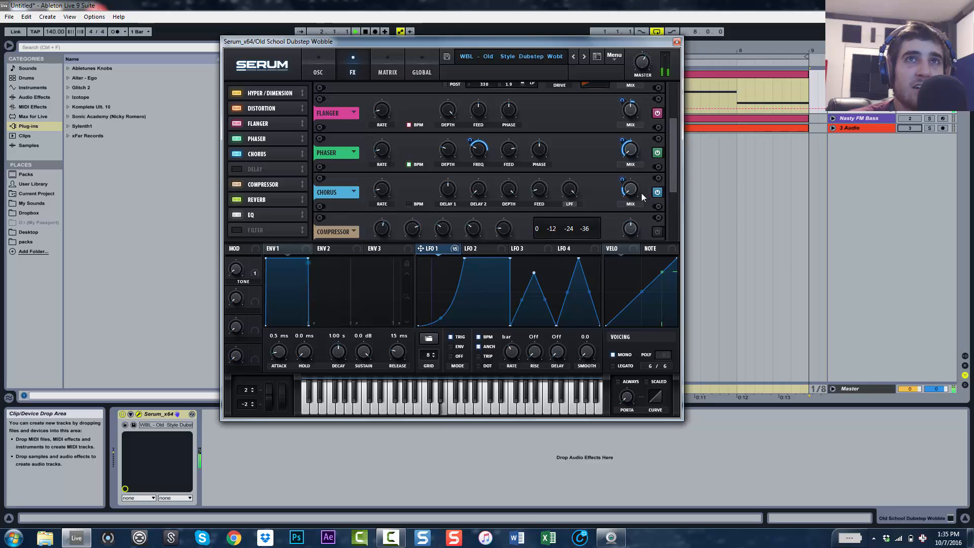
{"action": "key", "text": "space"}
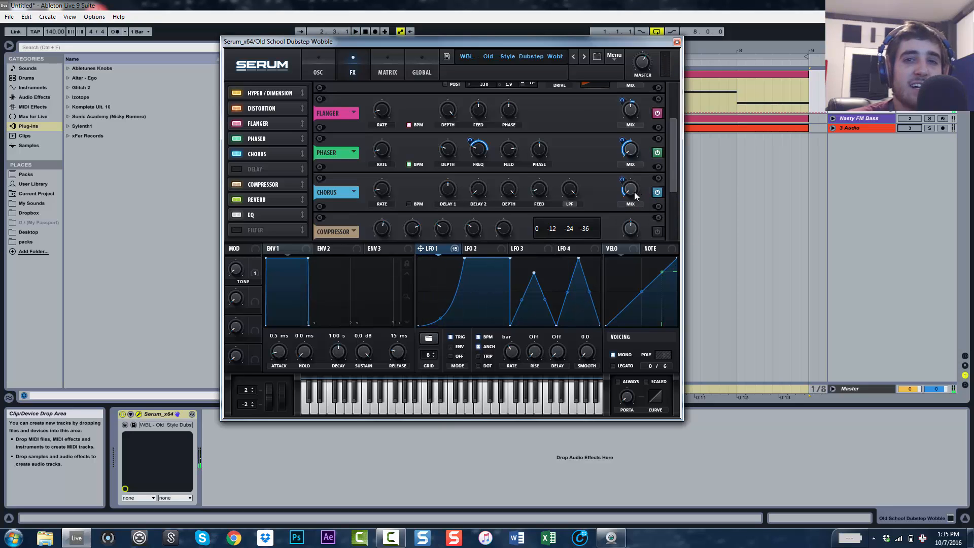
{"action": "key", "text": "space"}
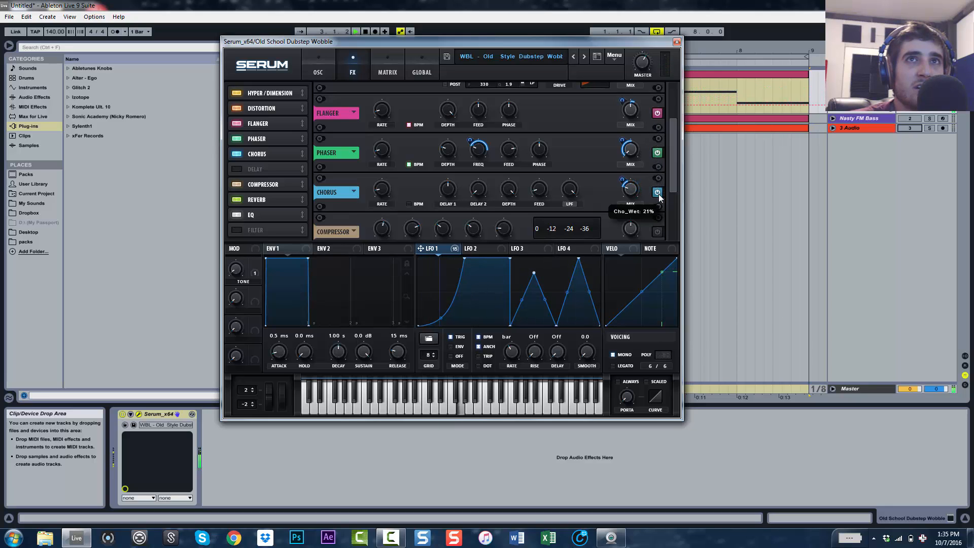
{"action": "left_click_drag", "start_coordinate": [661, 209], "coordinate": [663, 227]}
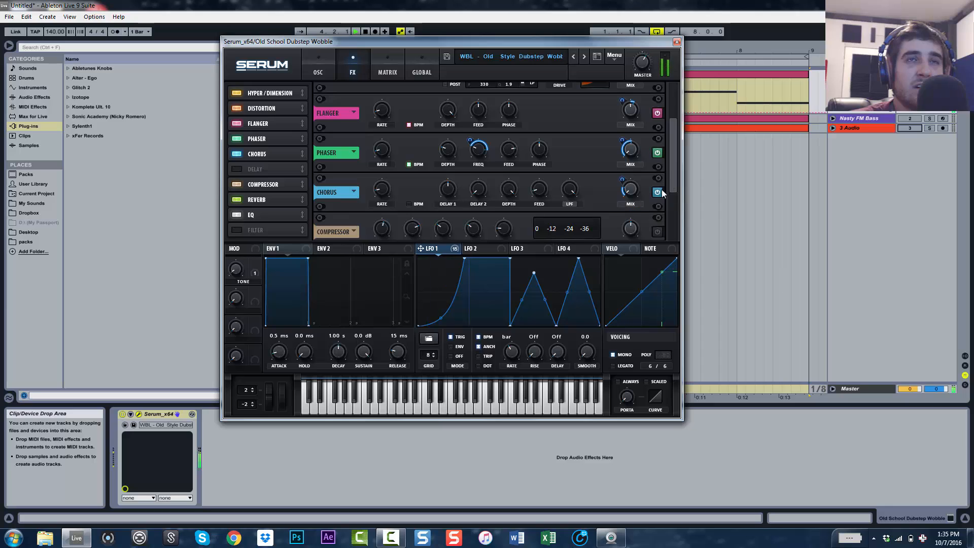
Toggle the Compressor off and back on to compare, auditioning the patch
{"action": "left_click_drag", "start_coordinate": [671, 172], "coordinate": [672, 196]}
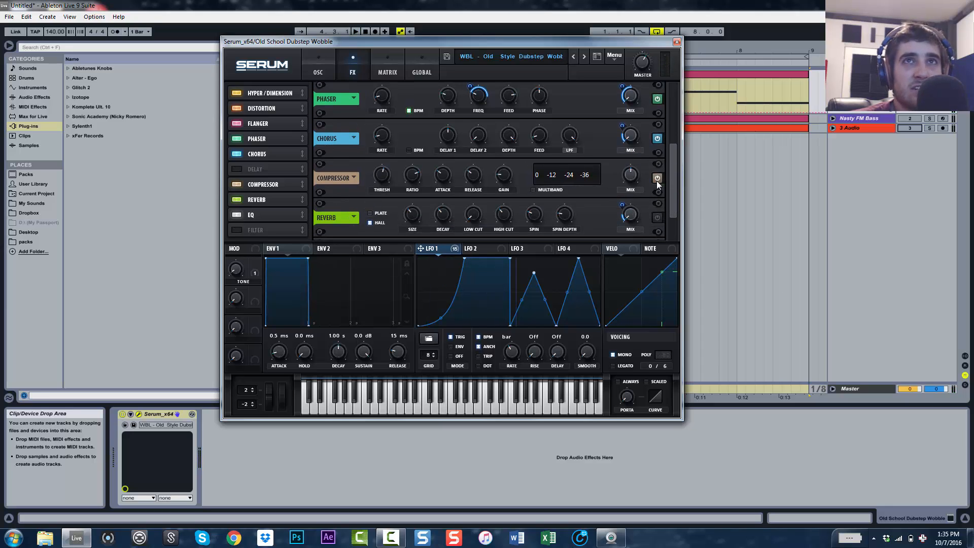
{"action": "mouse_move", "coordinate": [632, 175]}
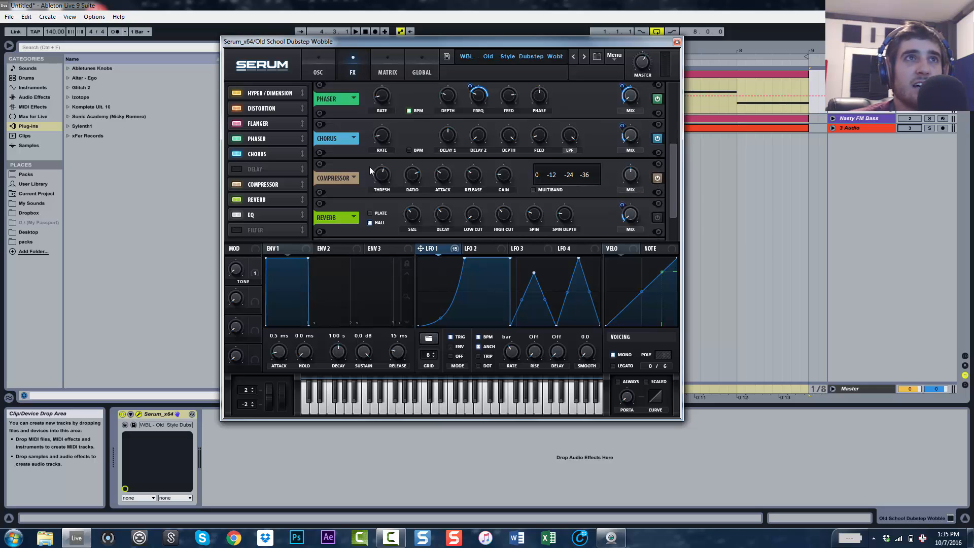
{"action": "mouse_move", "coordinate": [384, 173]}
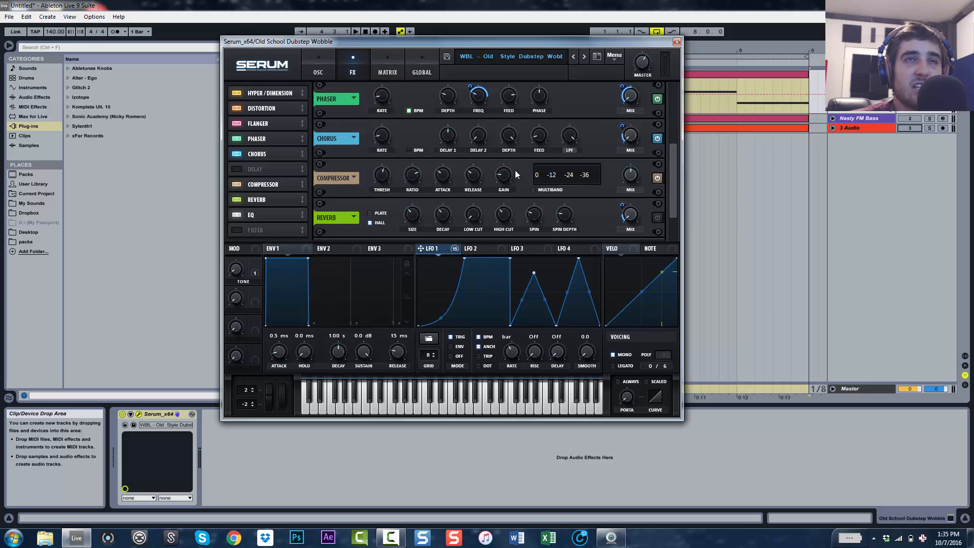
{"action": "key", "text": "space"}
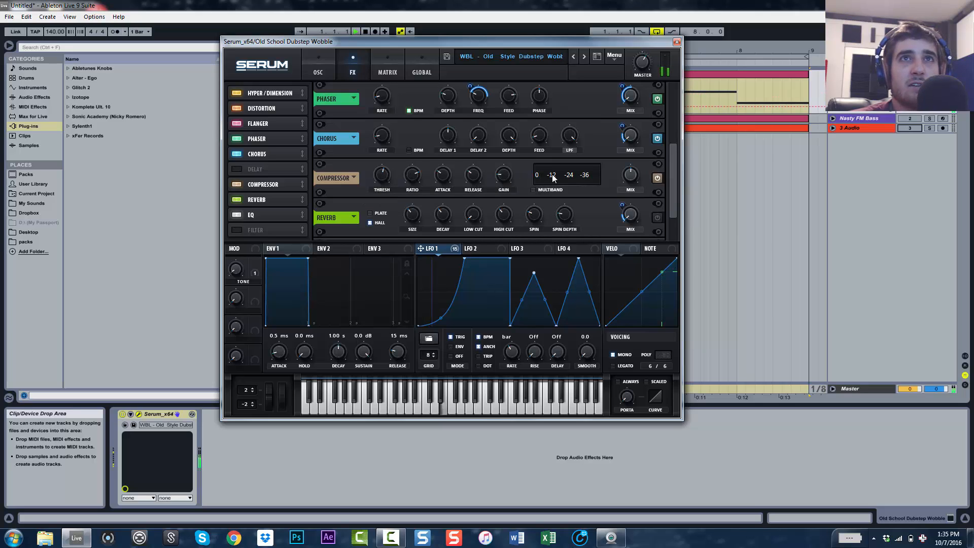
{"action": "left_click", "coordinate": [658, 179]}
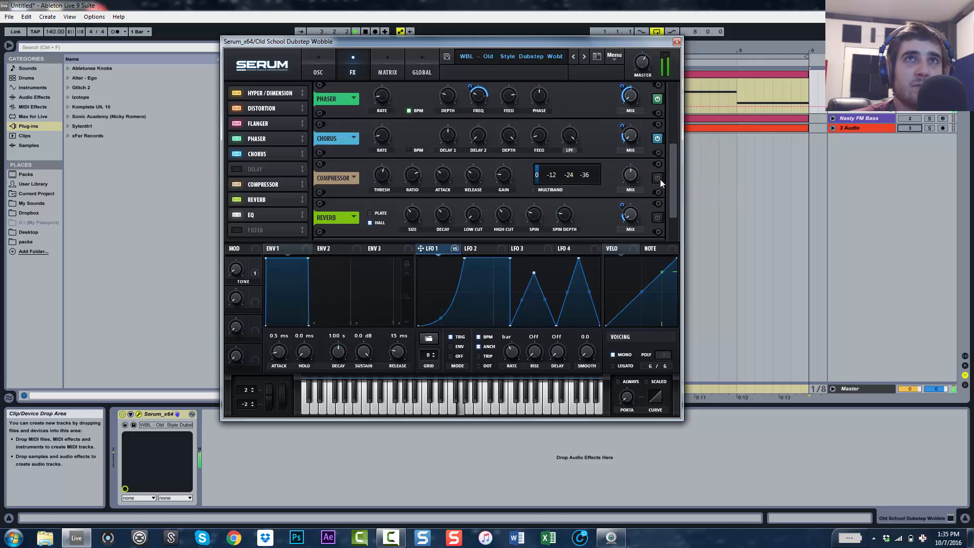
{"action": "left_click", "coordinate": [657, 179]}
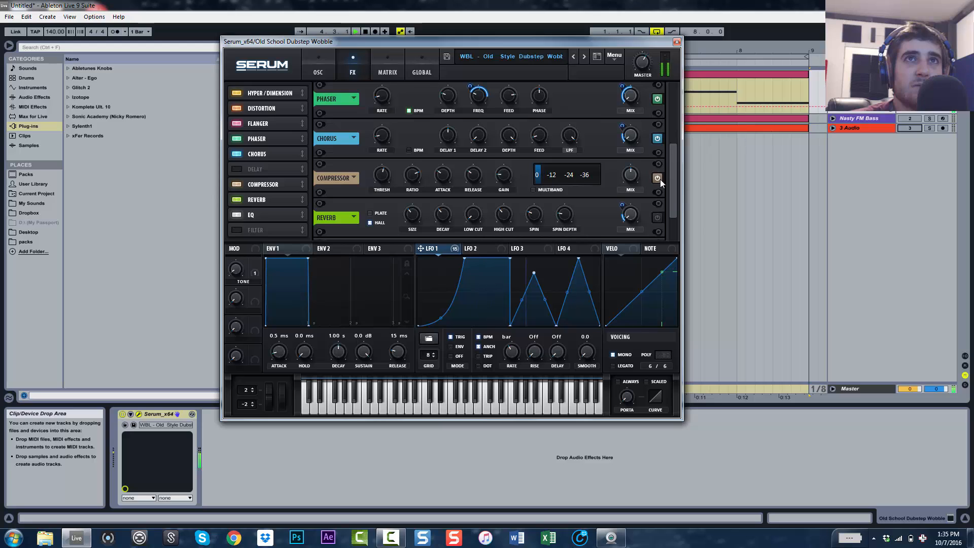
{"action": "key", "text": "space"}
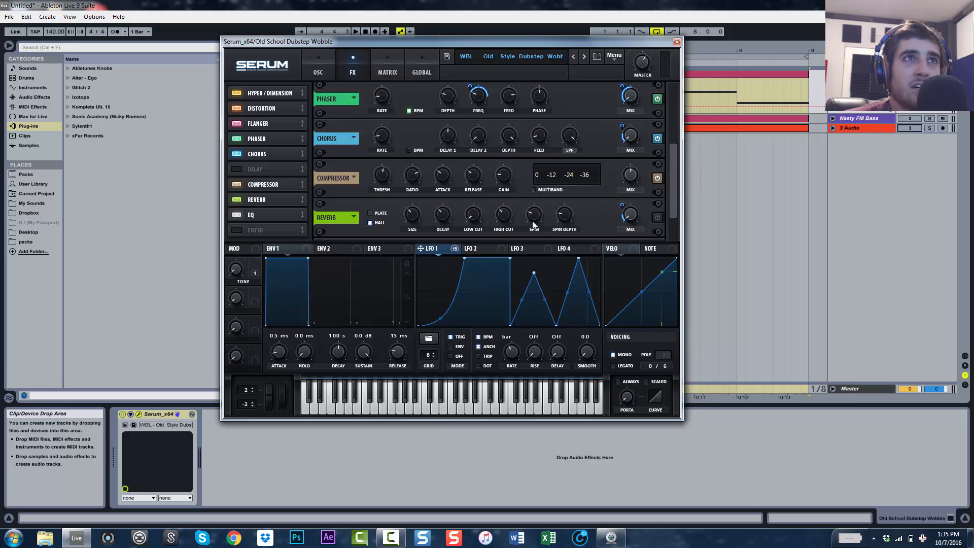
Enable the Reverb effect and audition the patch with it
{"action": "left_click", "coordinate": [660, 217]}
{"action": "scroll", "coordinate": [667, 216], "scroll_direction": "down", "scroll_amount": 2}
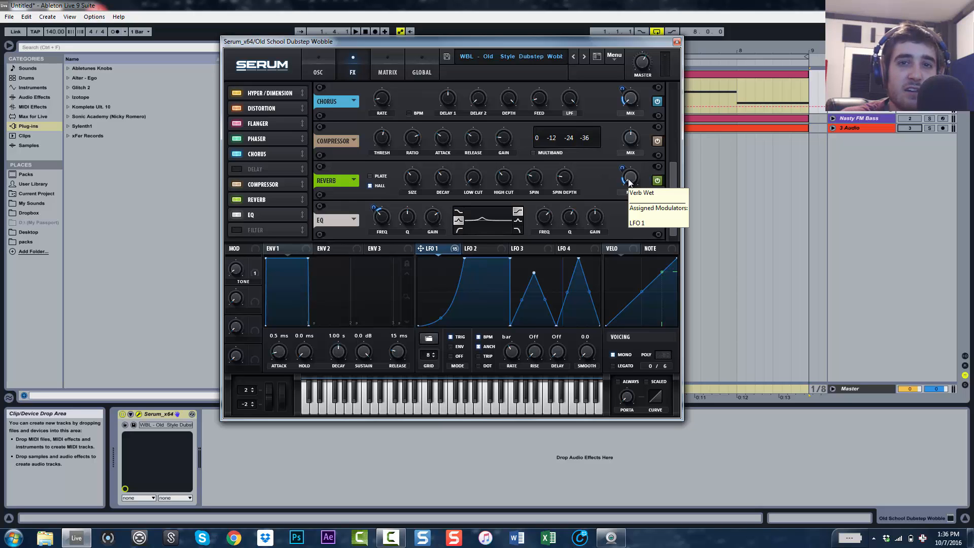
{"action": "key", "text": "space"}
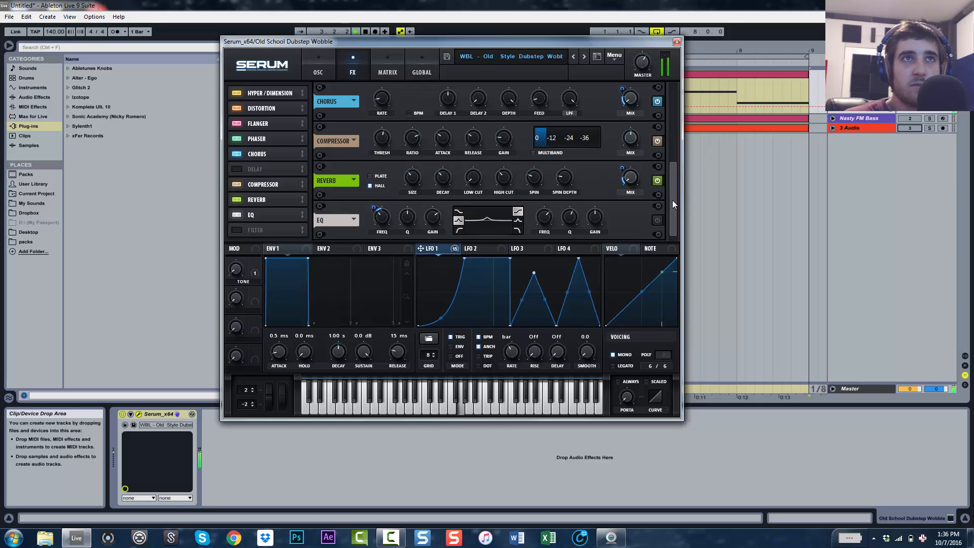
{"action": "key", "text": "space"}
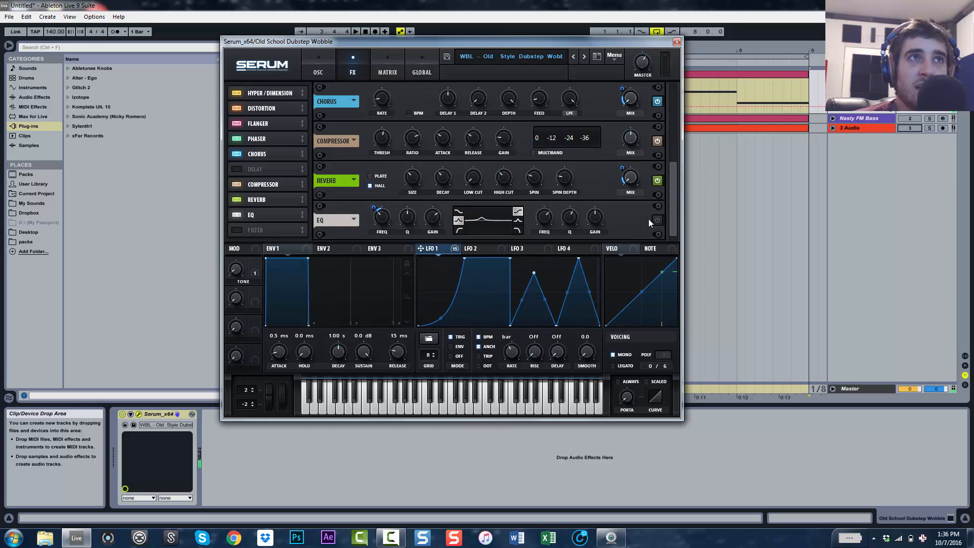
Enable the EQ effect and audition the finished patch several times
{"action": "left_click", "coordinate": [658, 220]}
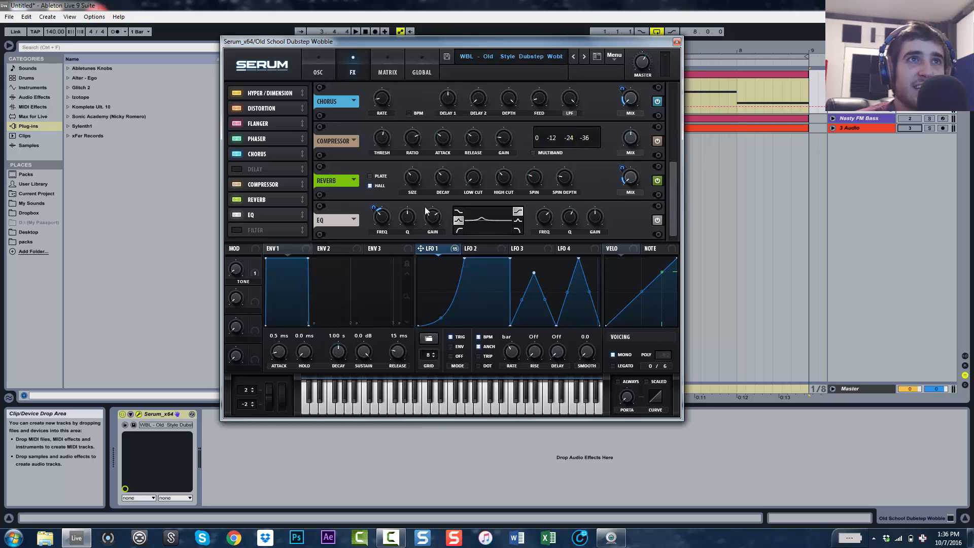
{"action": "key", "text": "space"}
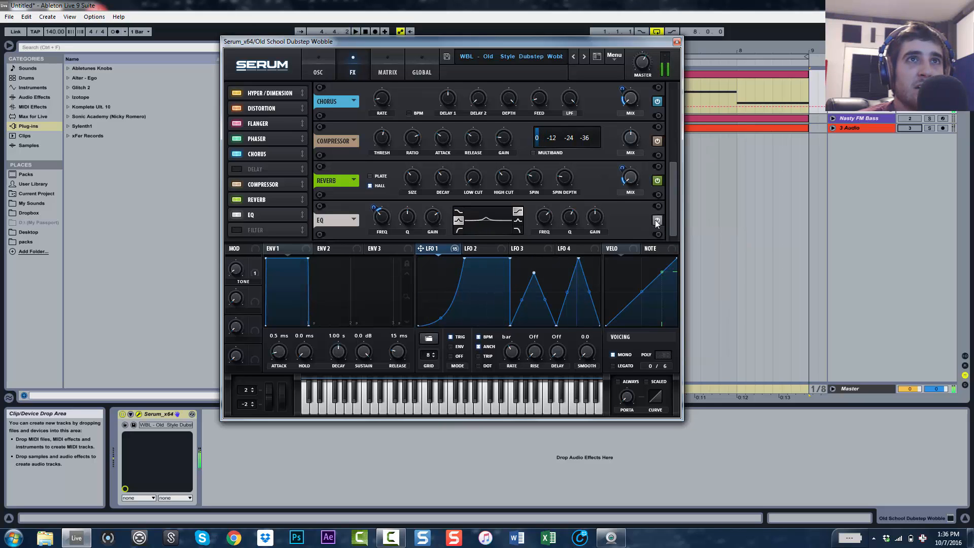
{"action": "key", "text": "space"}
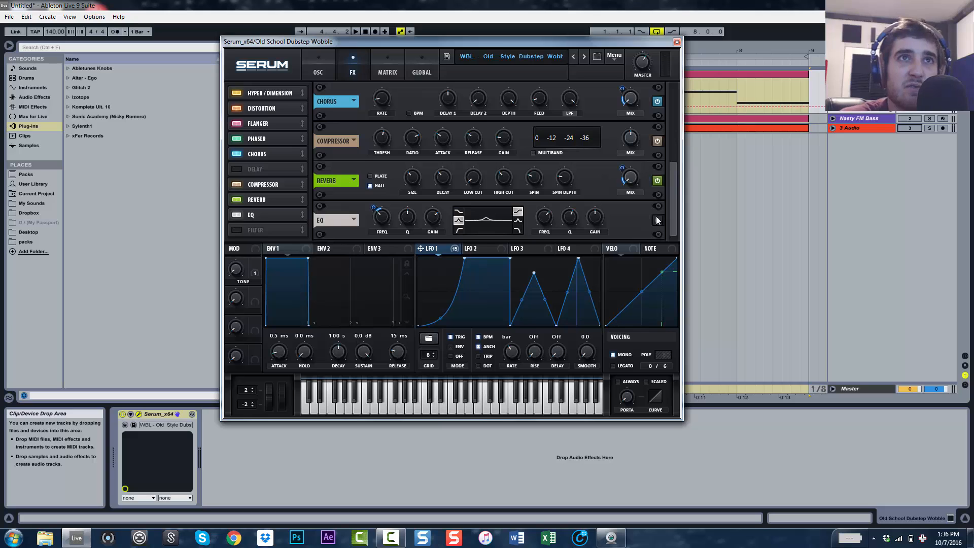
{"action": "key", "text": "space"}
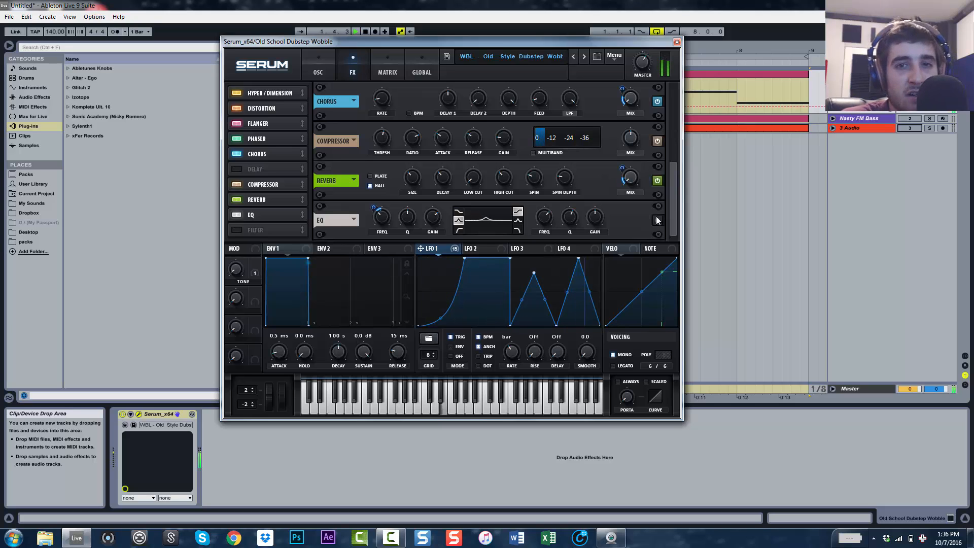
{"action": "key", "text": "space"}
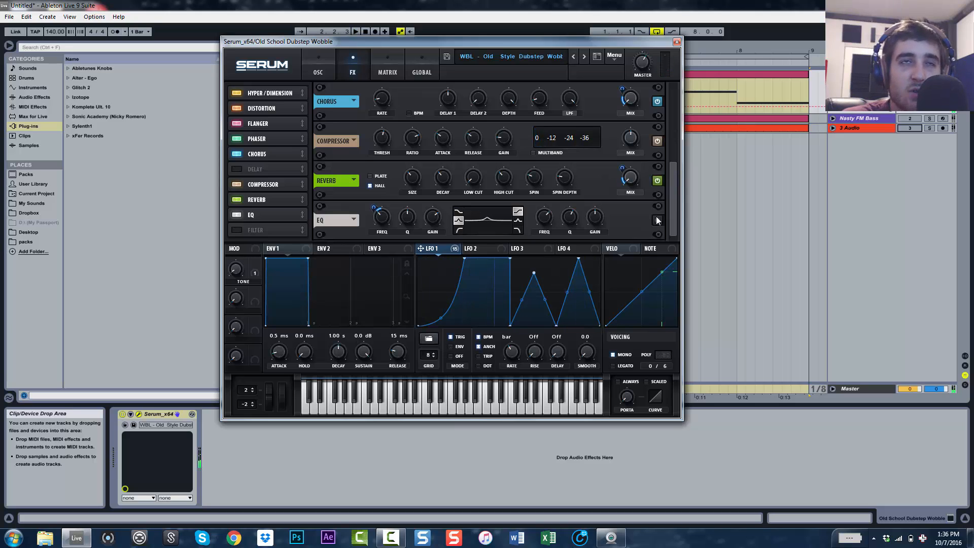
{"action": "key", "text": "space"}
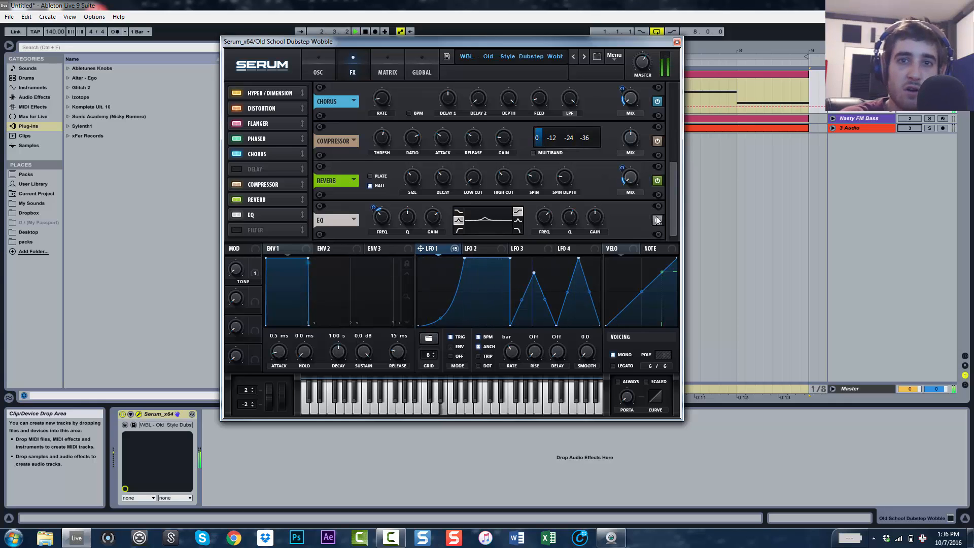
{"action": "key", "text": "space"}
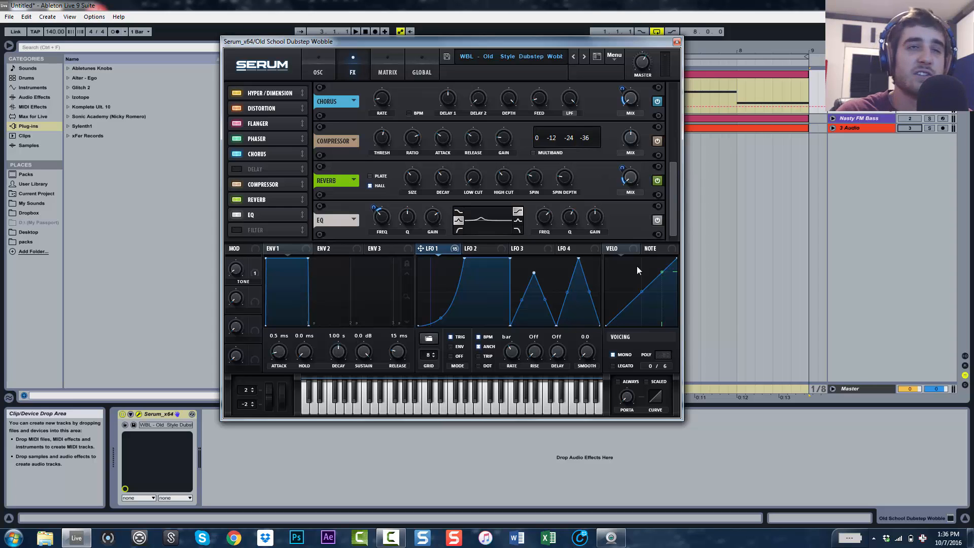
Return to the oscillator page and switch Oscillator A's wavetable display view and back
{"action": "left_click", "coordinate": [318, 69]}
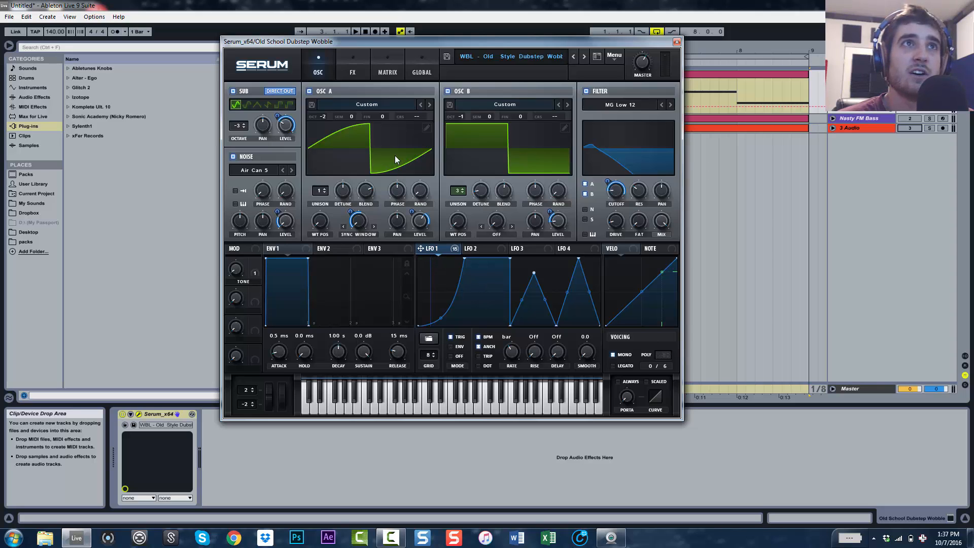
{"action": "left_click", "coordinate": [382, 149]}
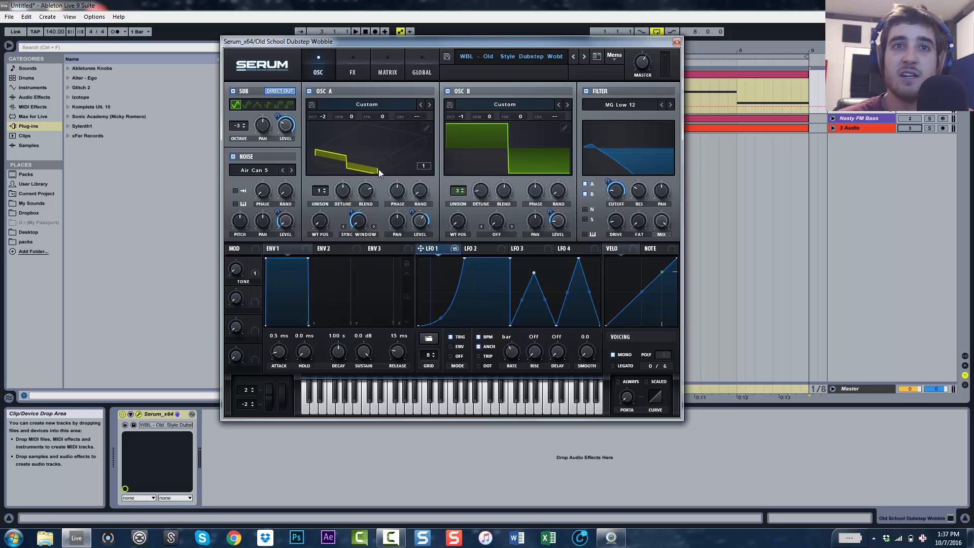
{"action": "left_click", "coordinate": [379, 142]}
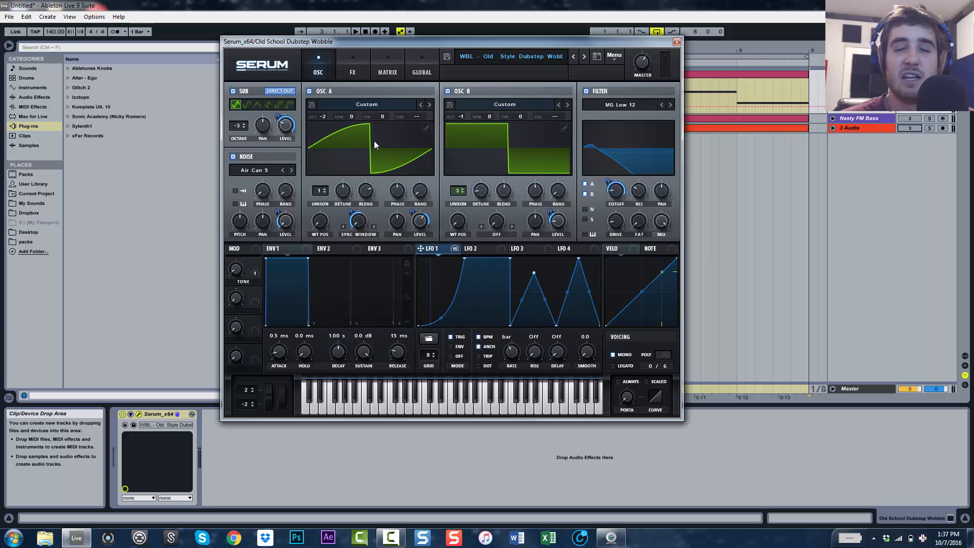